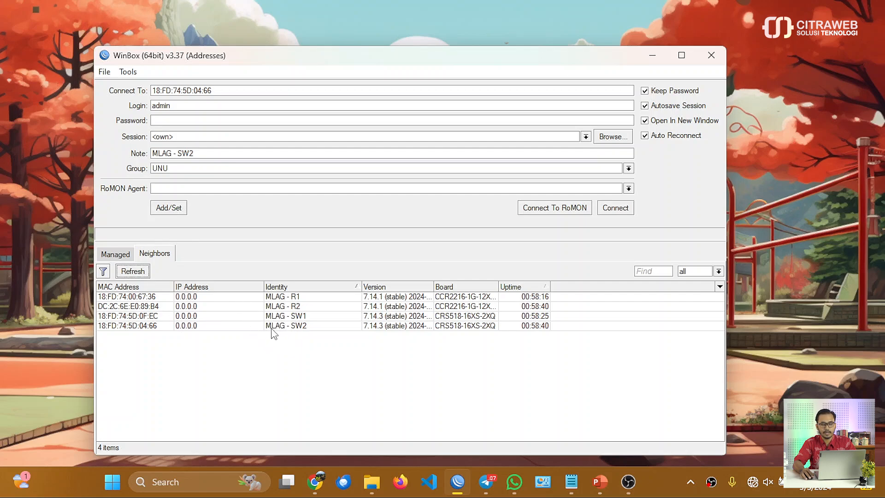
Open WinBox sessions to MLAG - R1 and MLAG - R2 from the neighbors list.
left_click(190, 297)
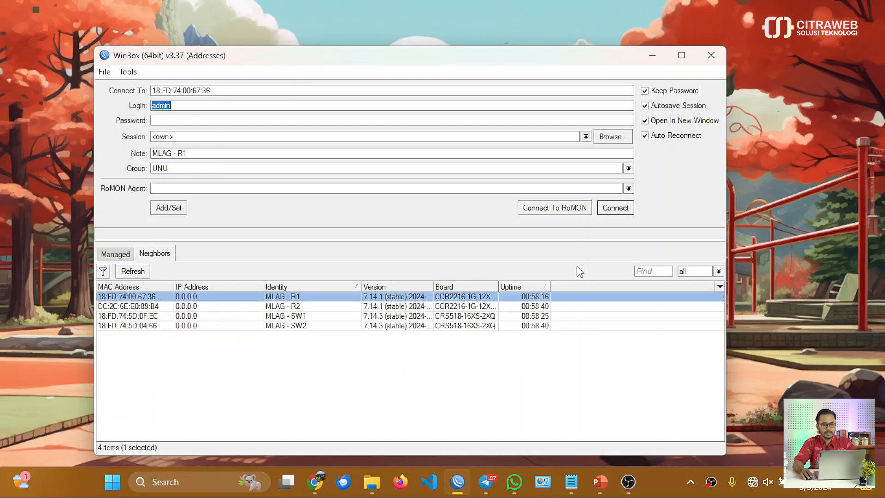
left_click(616, 208)
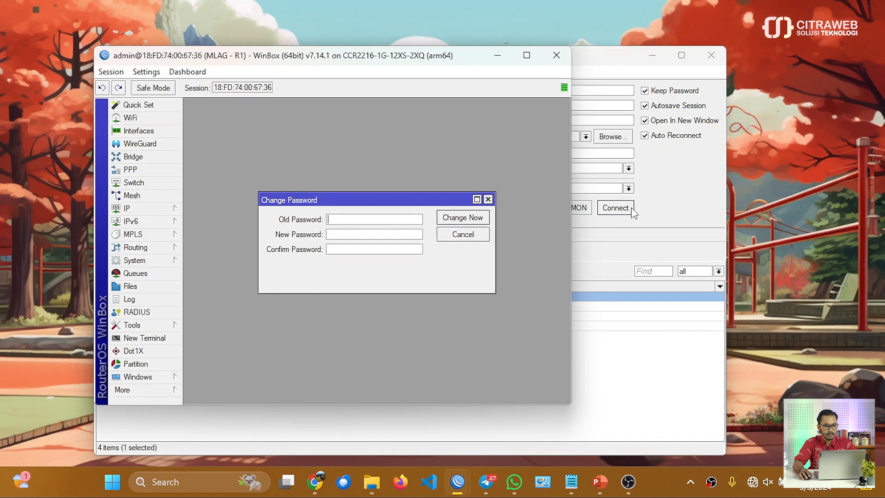
left_click(583, 70)
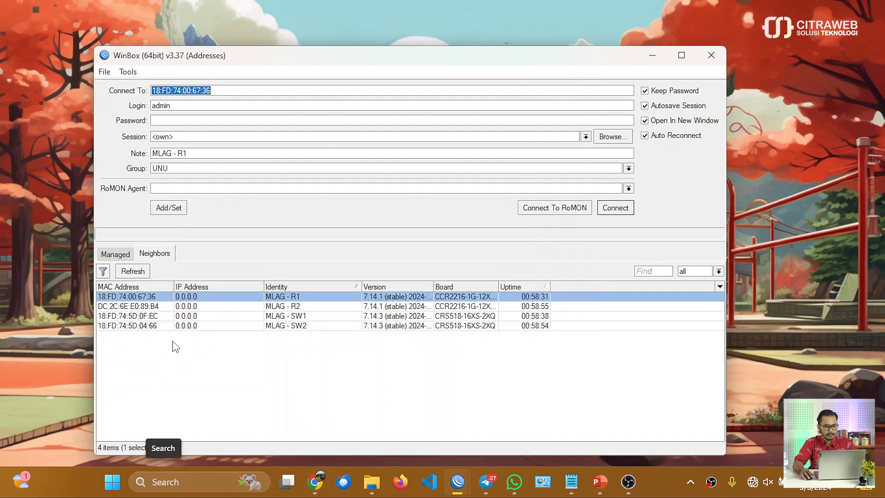
left_click(175, 308)
left_click(608, 211)
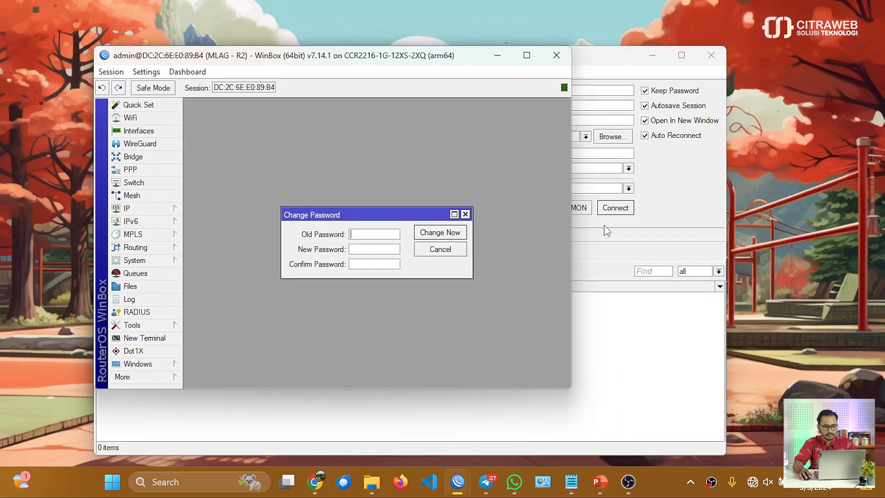
left_click(627, 264)
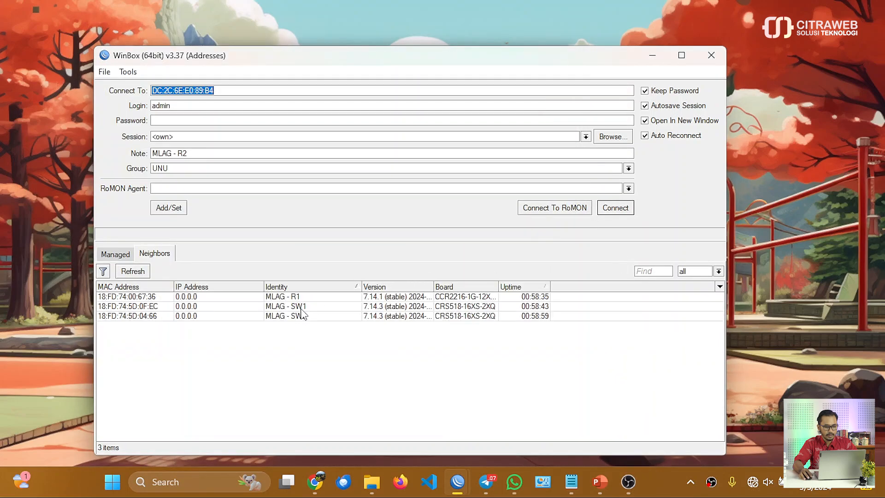
Open WinBox sessions to MLAG - SW1 and MLAG - SW2 from the neighbors list.
left_click(320, 316)
left_click(615, 208)
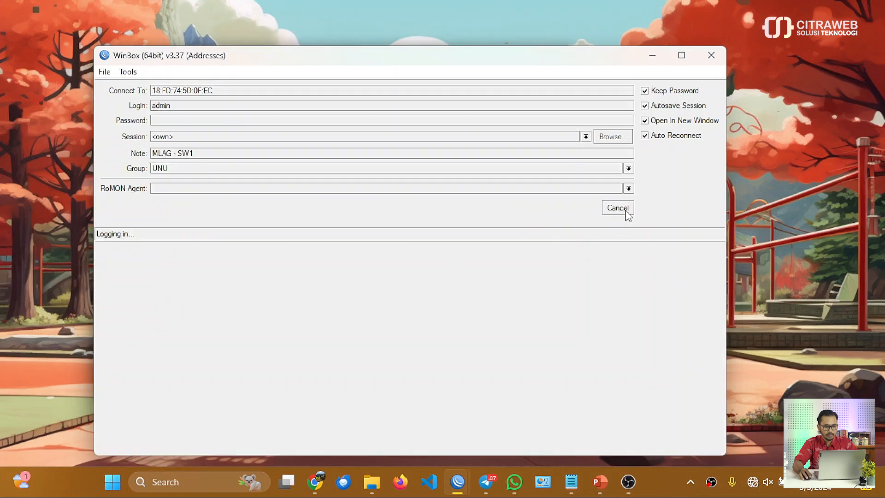
left_click(656, 235)
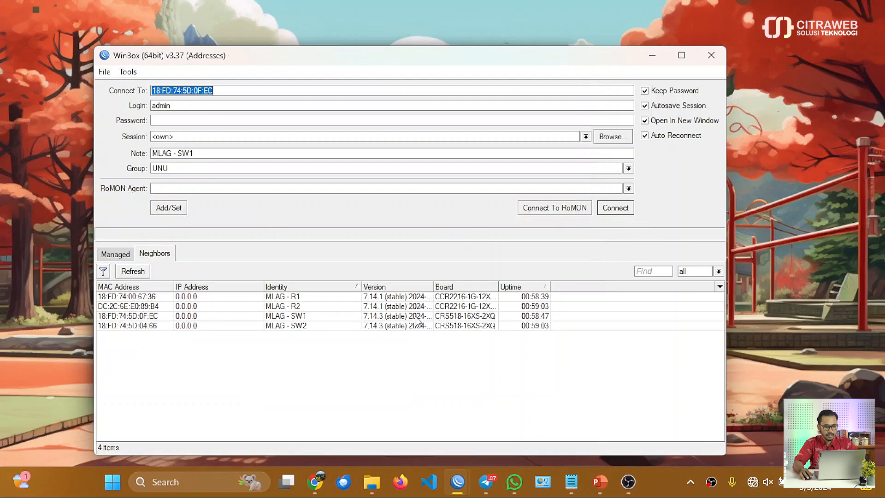
left_click(412, 326)
left_click(616, 207)
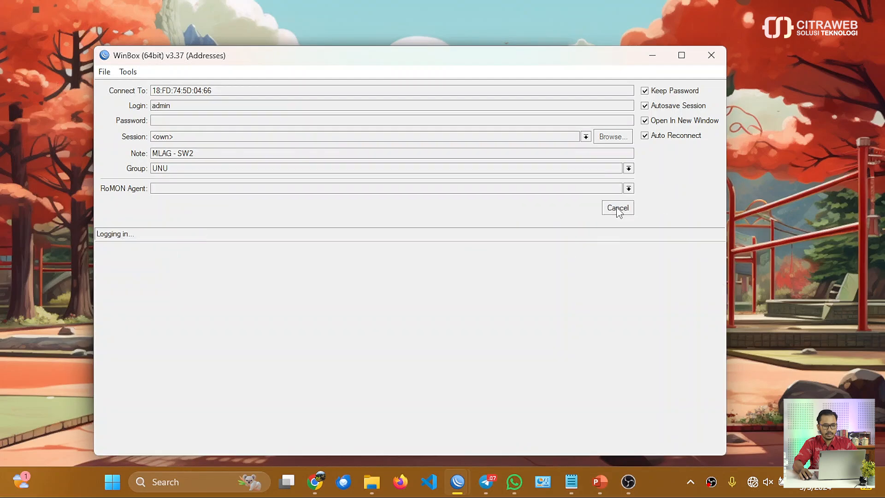
left_click(653, 60)
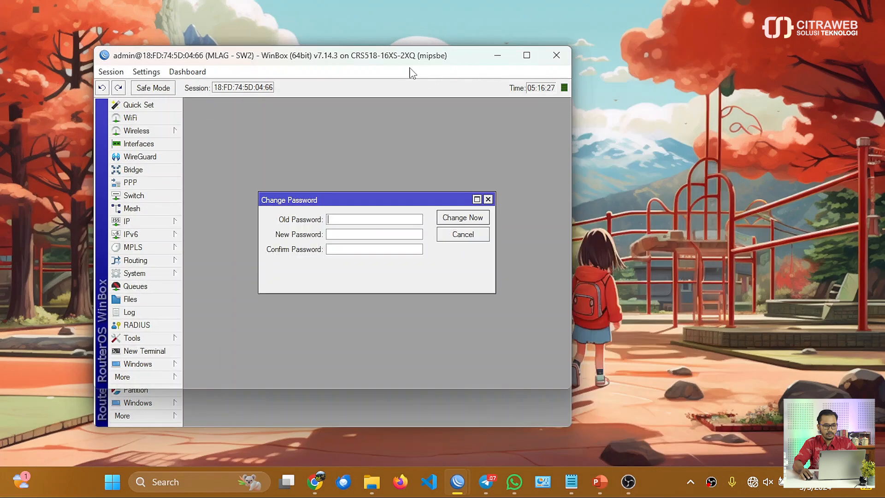
Snap the R1 session window to the top-left quarter and the R2 window to the bottom-left quarter.
left_click_drag(396, 61, 683, 120)
left_click_drag(412, 63, 687, 74)
left_click_drag(331, 64, 305, 180)
left_click_drag(288, 57, 1, 14)
left_click(185, 21)
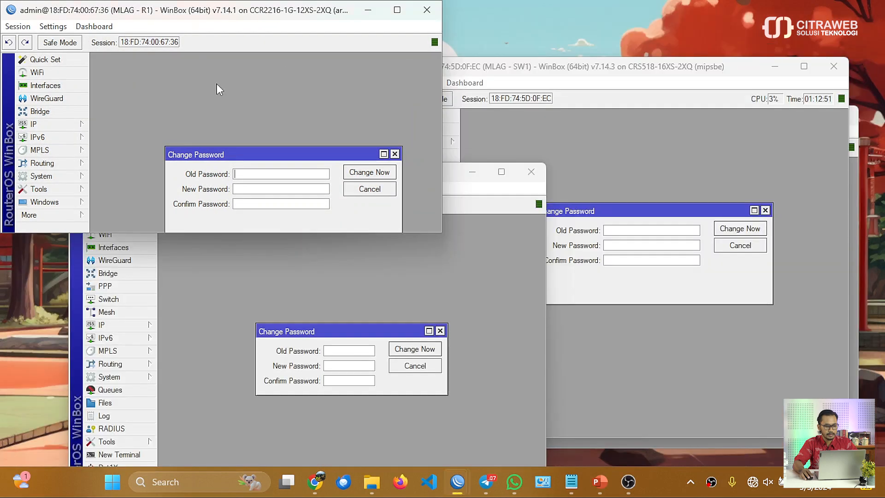
left_click(345, 270)
left_click_drag(385, 173, 2, 425)
left_click(258, 274)
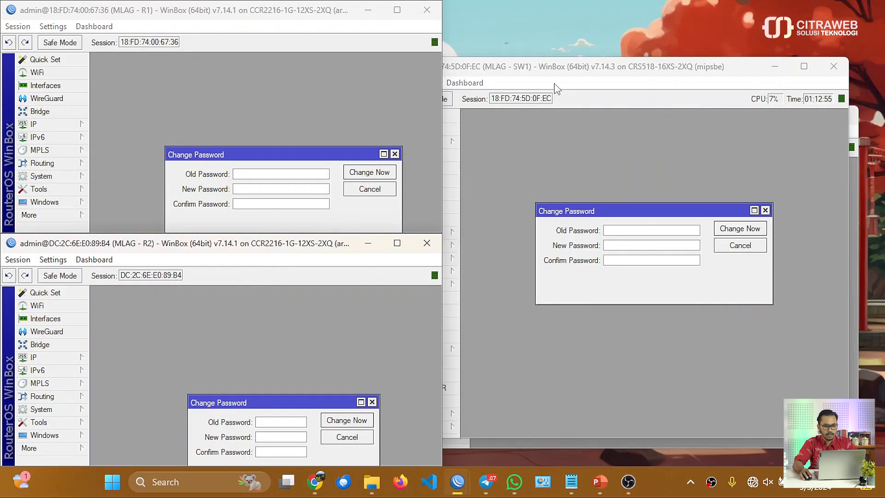
Snap the SW1 session window to the top-right quarter and the SW2 window to the bottom-right quarter.
left_click_drag(553, 69, 882, 2)
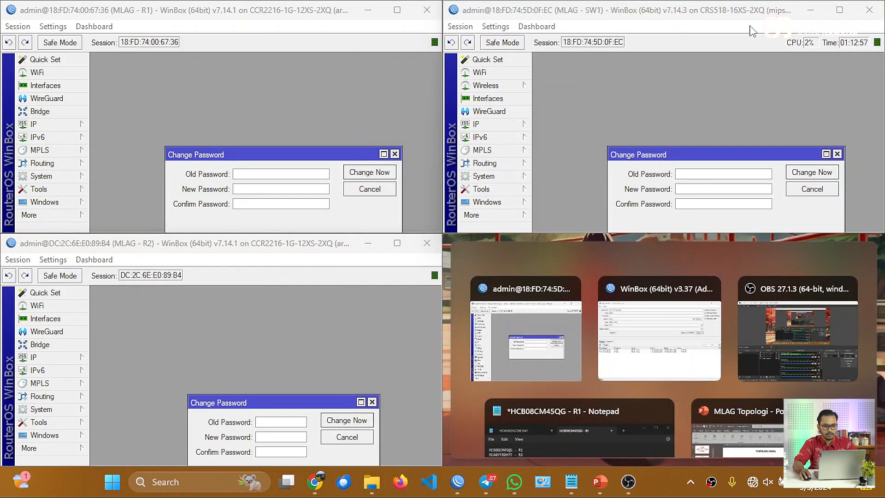
left_click(663, 140)
left_click(580, 279)
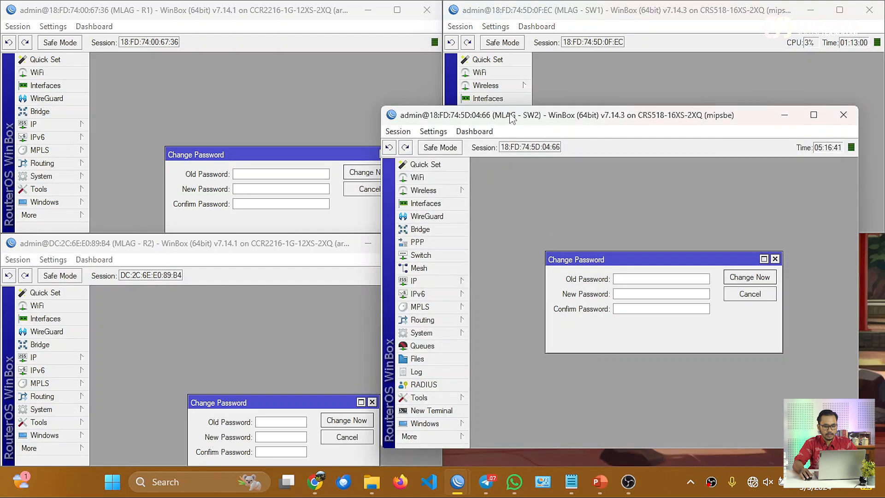
left_click_drag(512, 119, 880, 397)
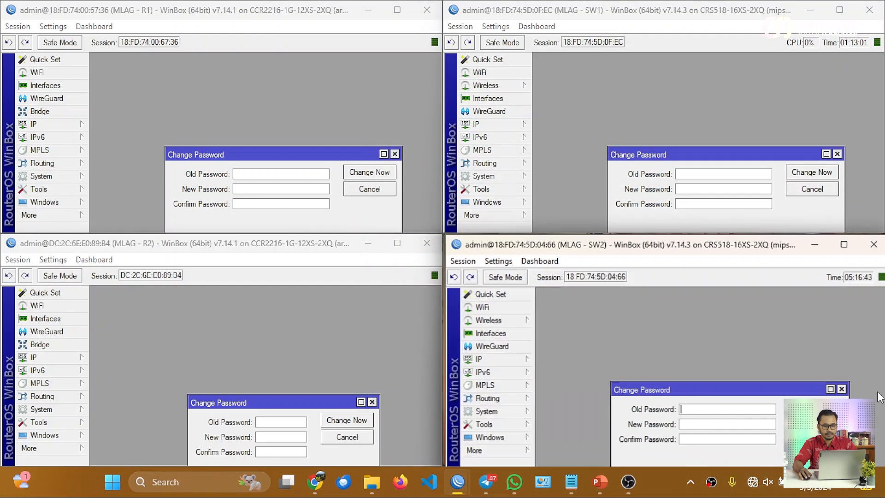
Dismiss the Change Password dialogs in all four sessions without changing passwords.
key("Escape")
left_click(671, 203)
key("Escape")
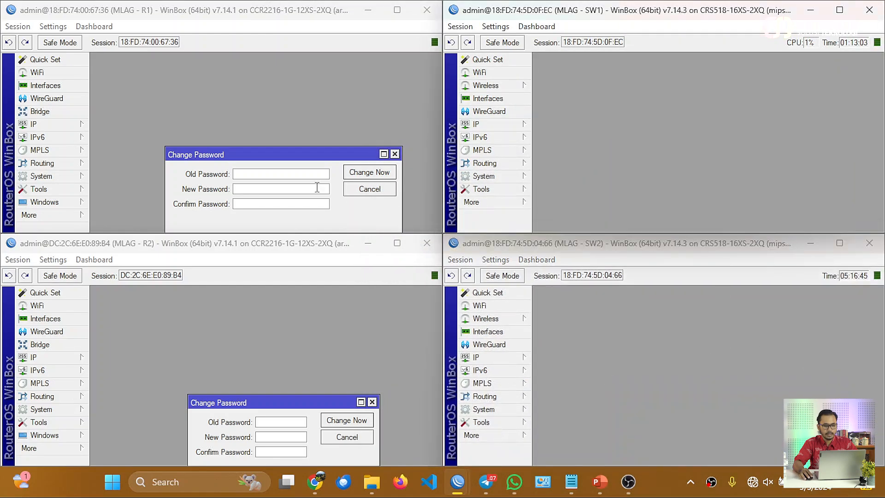
left_click(317, 188)
key("Escape")
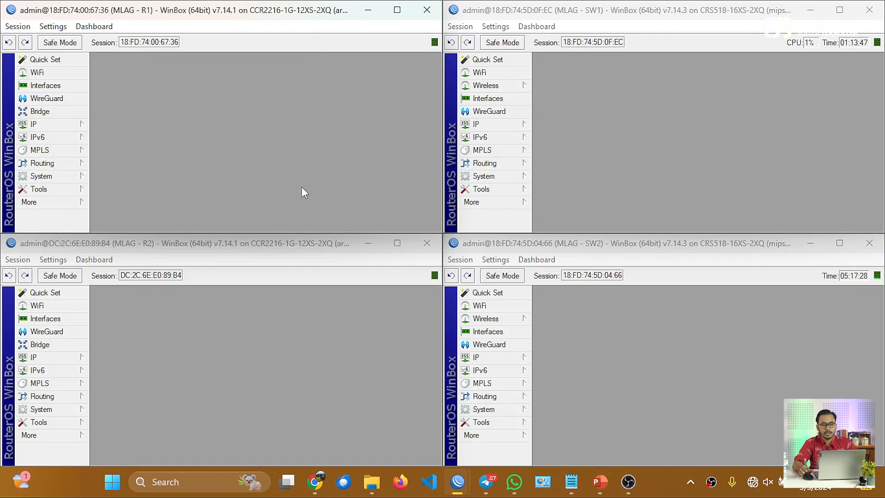
Open R1's interface list and examine the sfp28-11 and sfp28-12 ports leading to SW1 and SW2.
left_click(82, 87)
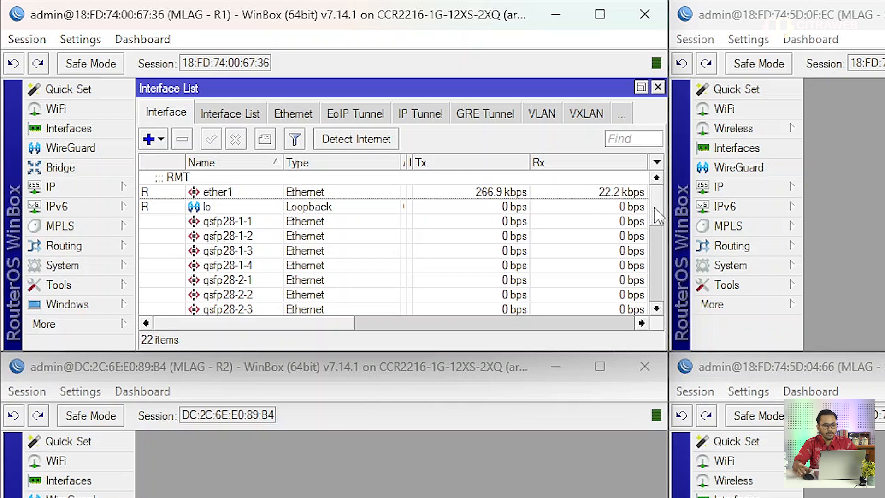
left_click_drag(659, 214, 653, 297)
left_click(221, 270)
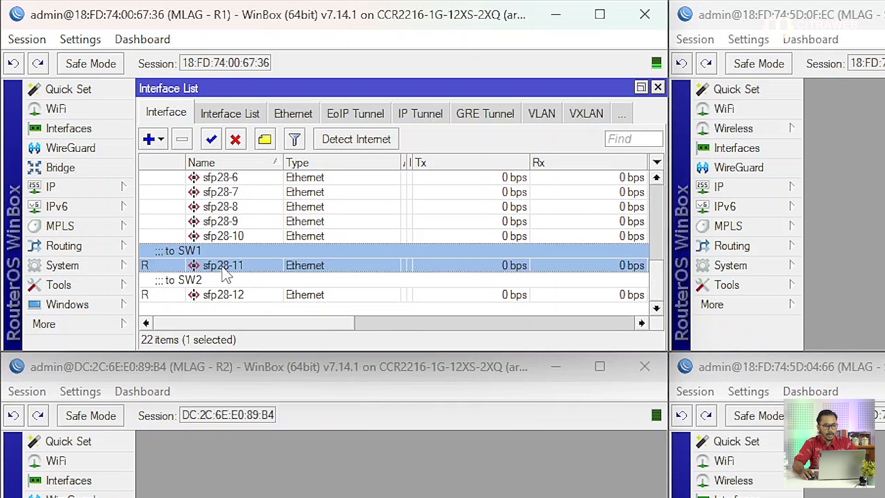
left_click(254, 297)
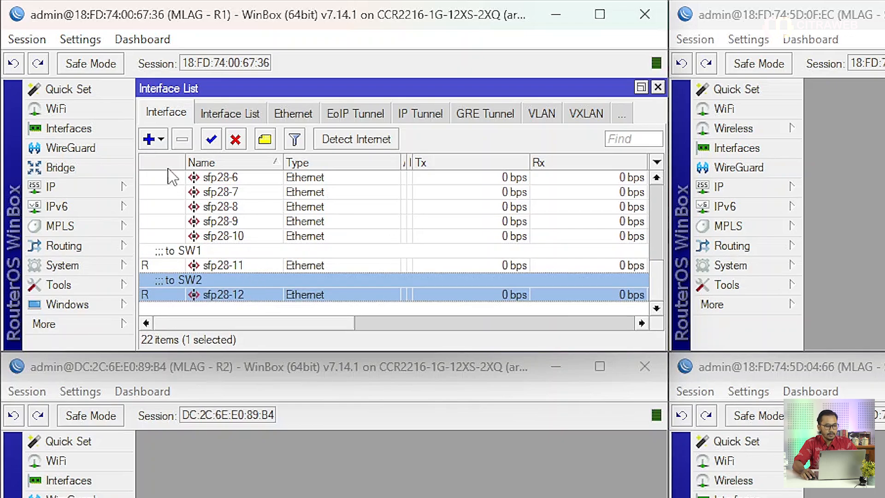
Add a Bonding interface on R1 with slaves sfp28-11 and sfp28-12 in 802.3ad mode.
left_click(155, 141)
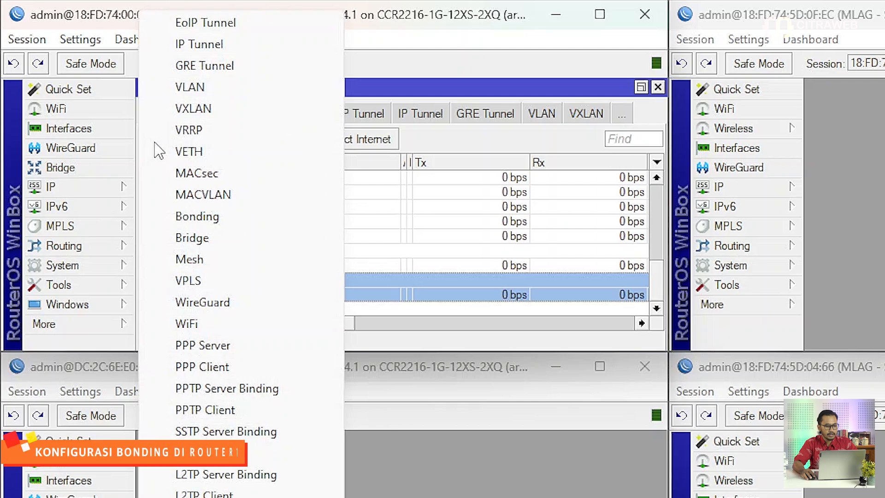
left_click(209, 220)
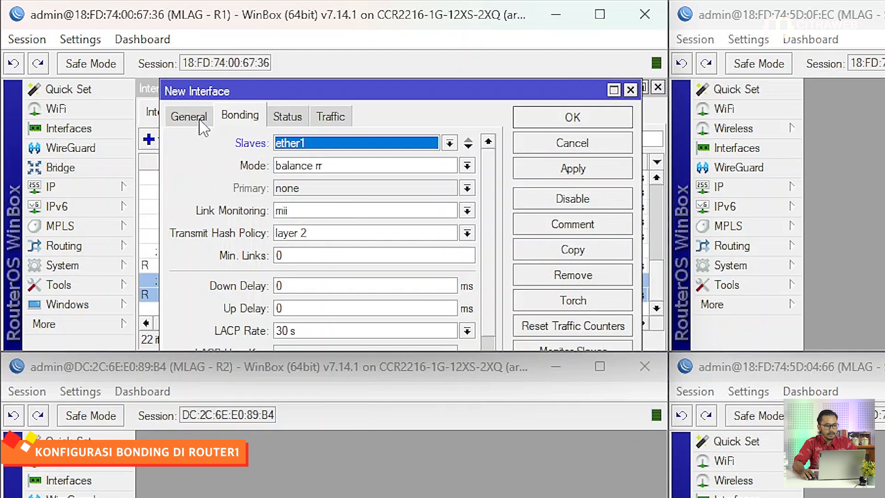
left_click(337, 145)
scroll(378, 249, "down", 1)
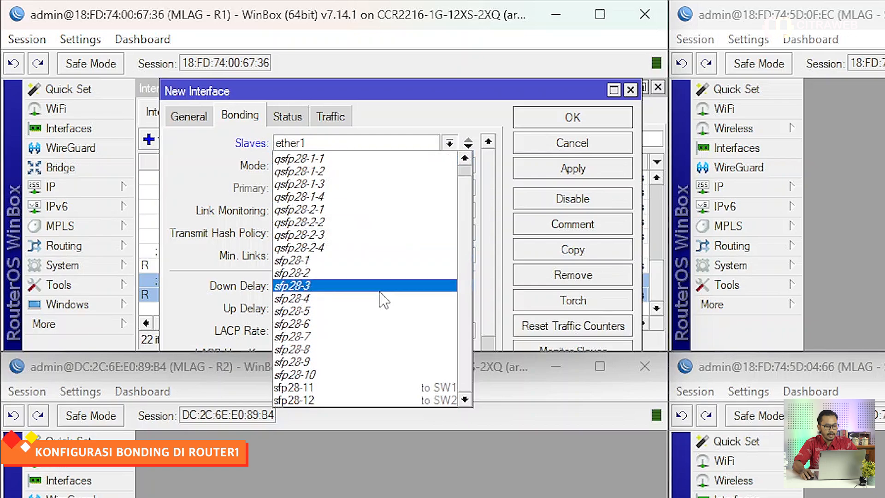
left_click(381, 391)
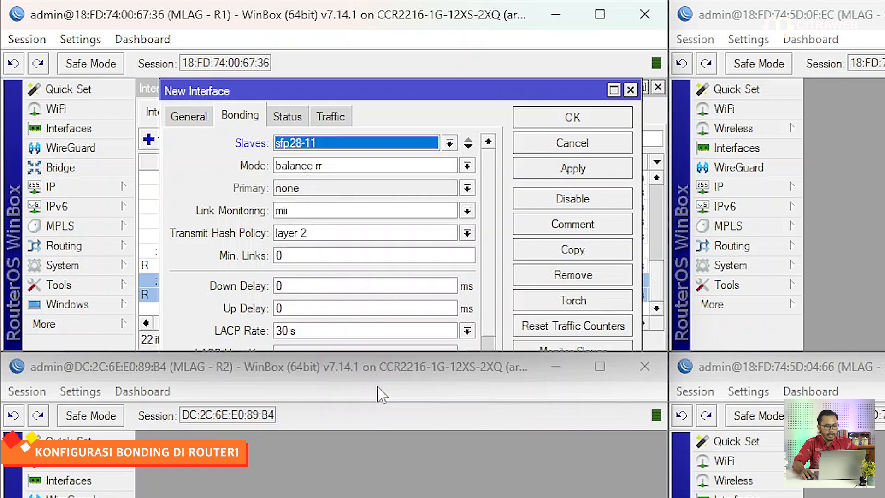
left_click(468, 147)
left_click(450, 166)
scroll(393, 406, "down", 1)
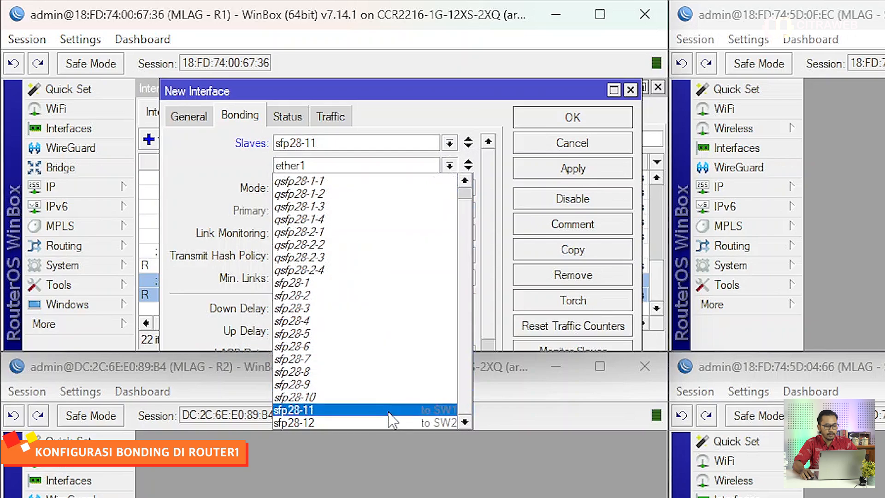
left_click(388, 417)
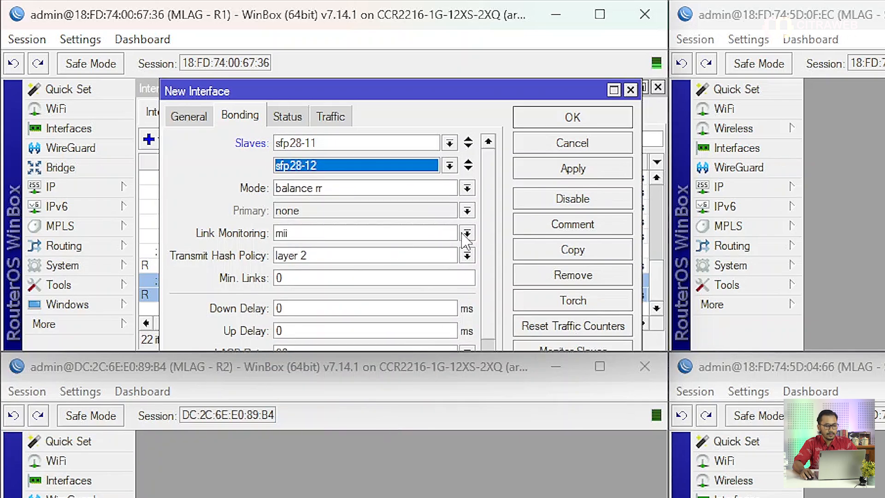
left_click(468, 188)
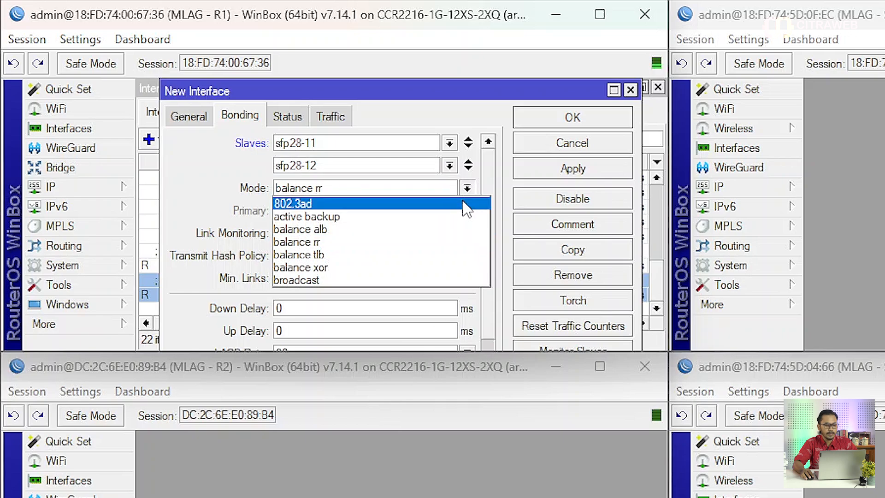
left_click(463, 203)
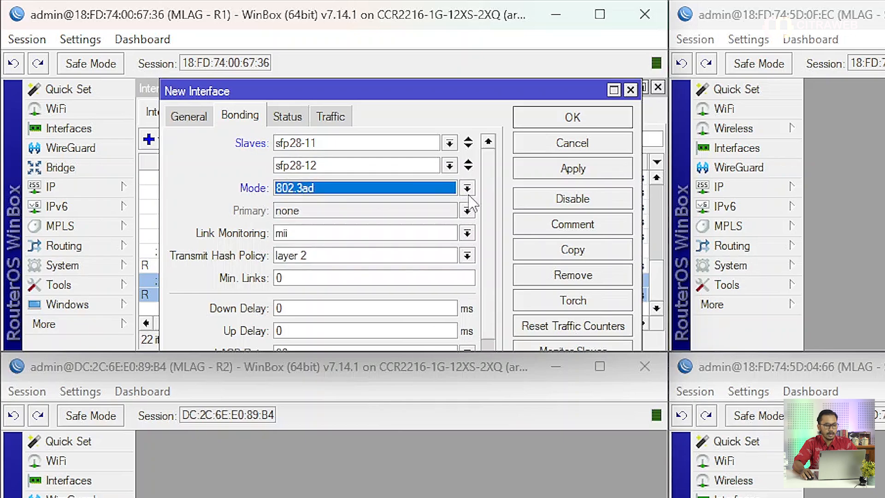
Set the bond's MLAG Id to 10 and save the new interface.
scroll(489, 193, "down", 3)
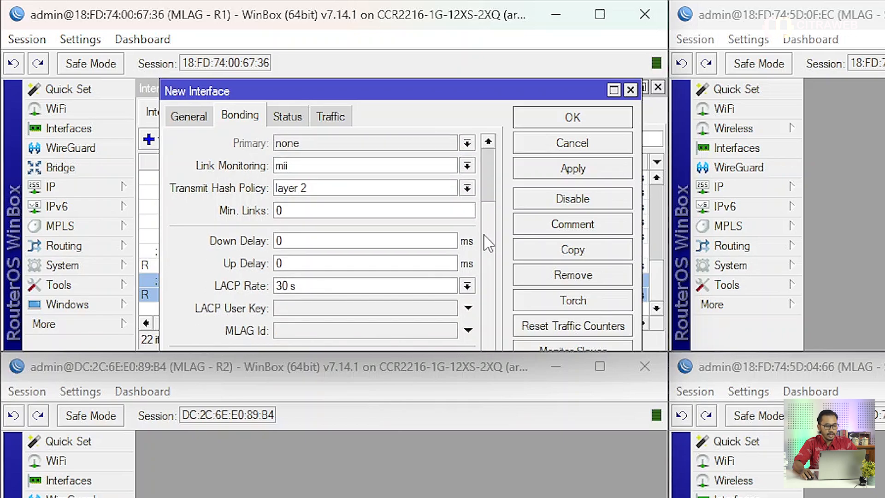
left_click(387, 331)
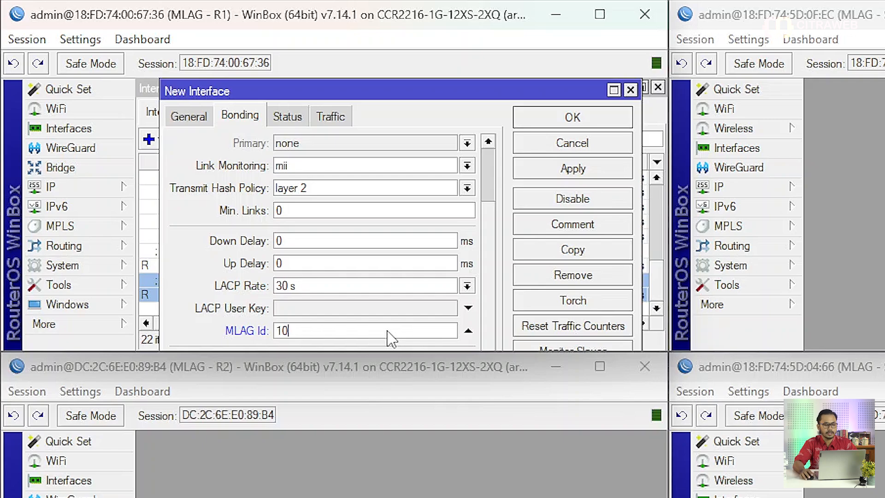
left_click(542, 169)
left_click(543, 121)
Review R1's interface list for the new bonding interface.
scroll(362, 253, "down", 1)
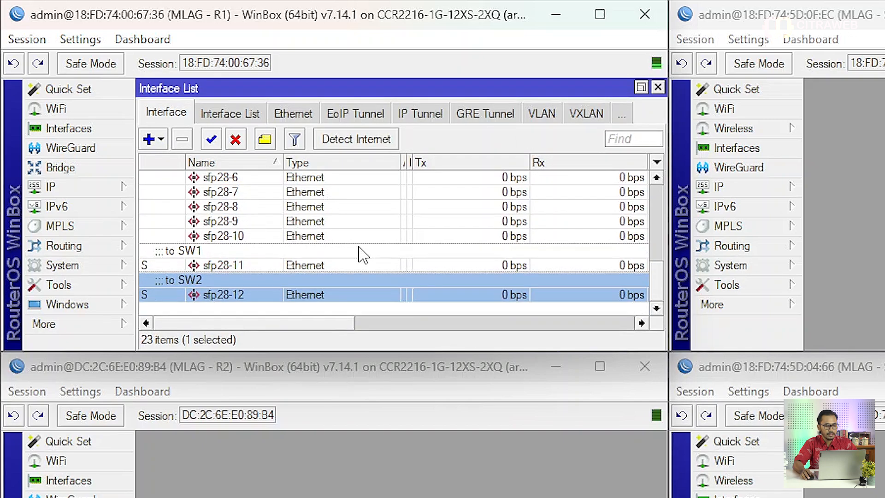
scroll(362, 253, "up", 6)
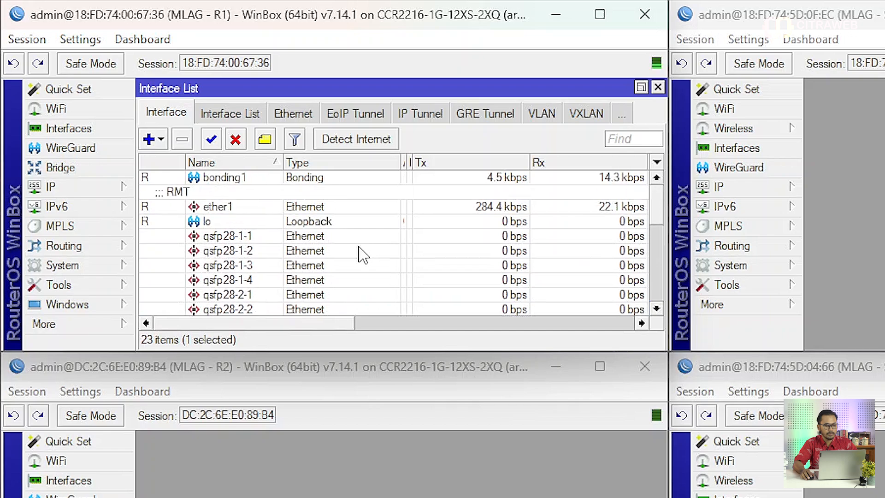
left_click(317, 181)
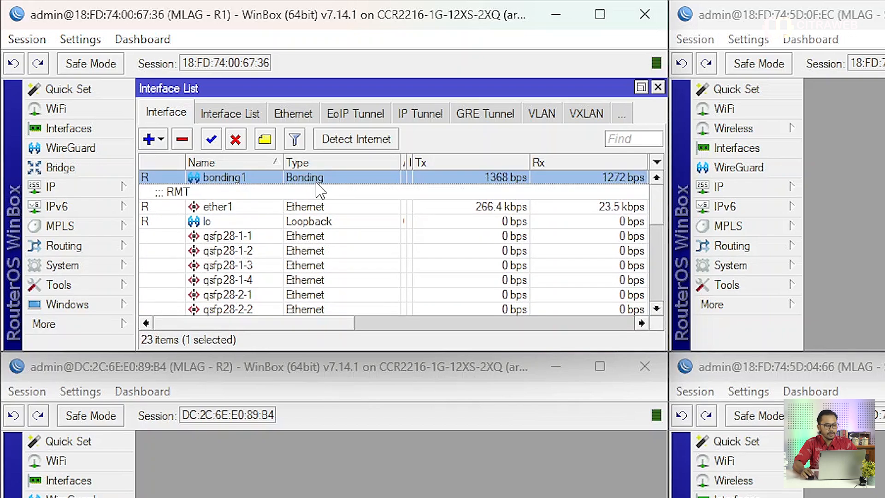
Open R2's interface list and examine its ports to SW1 and SW2.
left_click(250, 489)
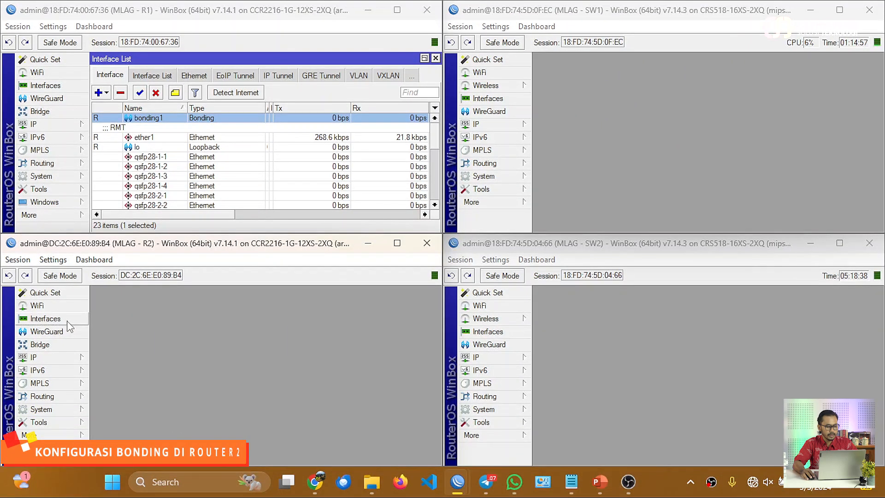
left_click(68, 321)
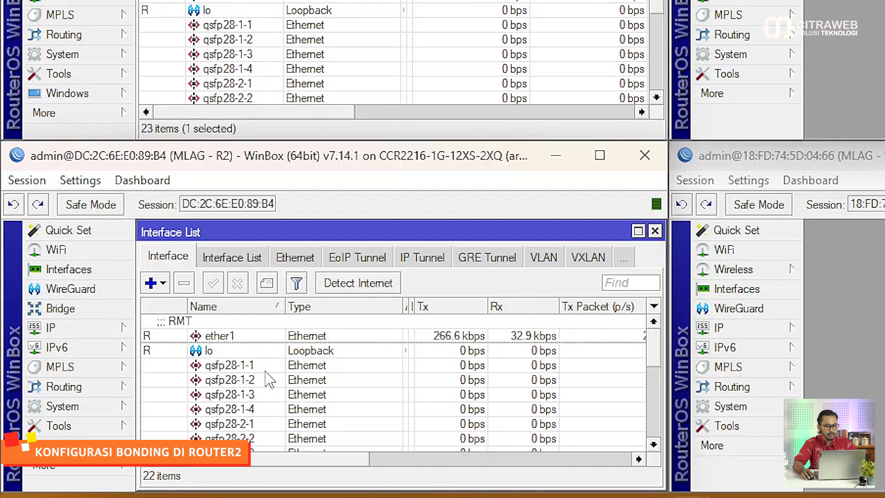
scroll(269, 379, "down", 5)
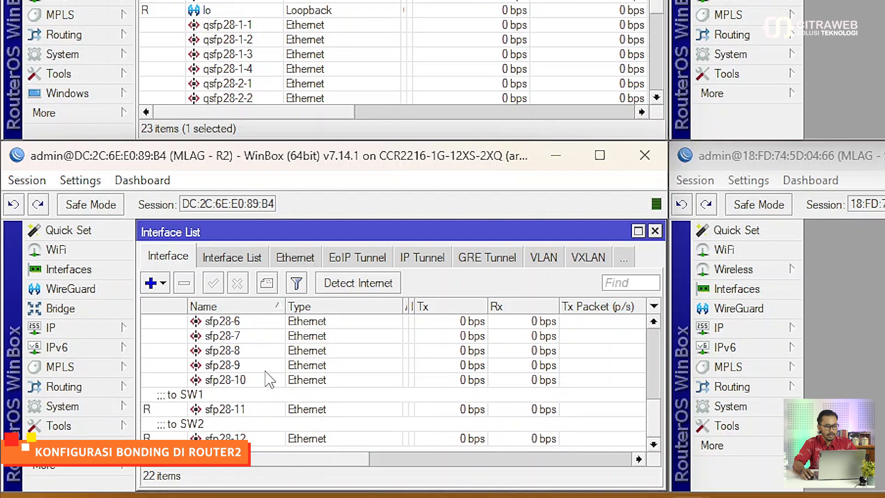
Add a Bonding interface on R2 with slaves sfp28-11 and sfp28-12 in 802.3ad mode.
left_click(258, 410)
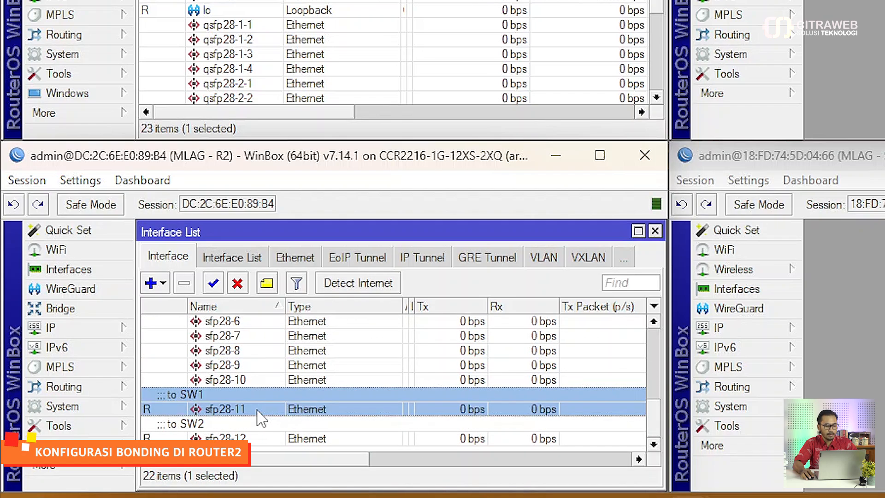
left_click(258, 439)
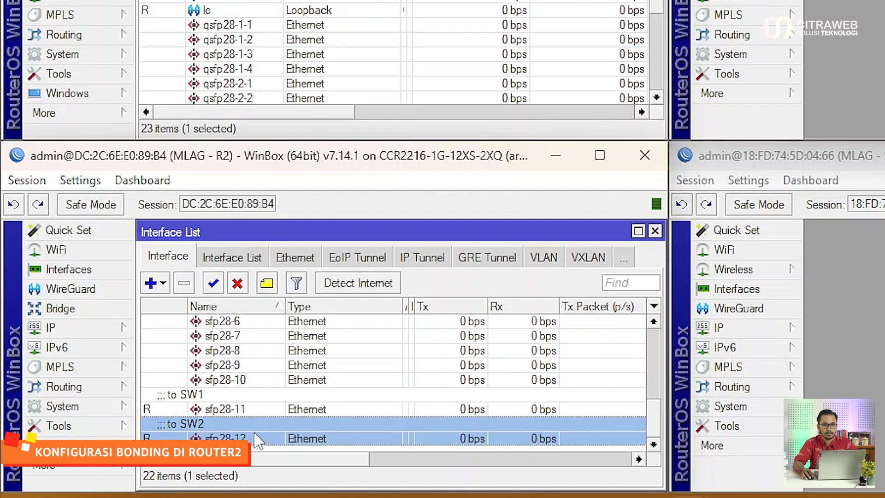
left_click(156, 284)
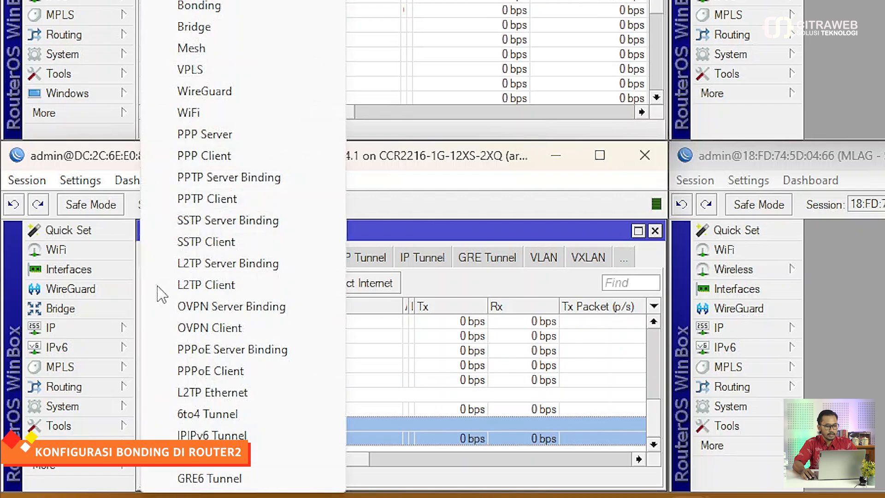
left_click(253, 10)
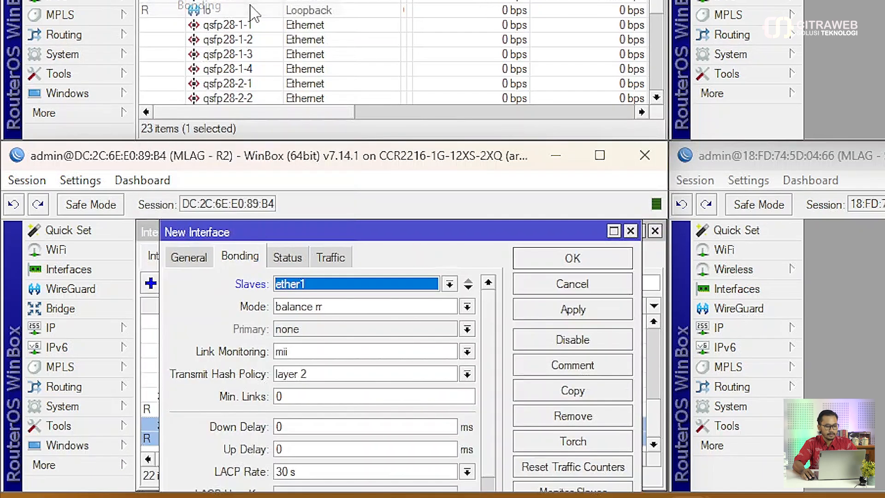
left_click(449, 284)
scroll(420, 253, "down", 1)
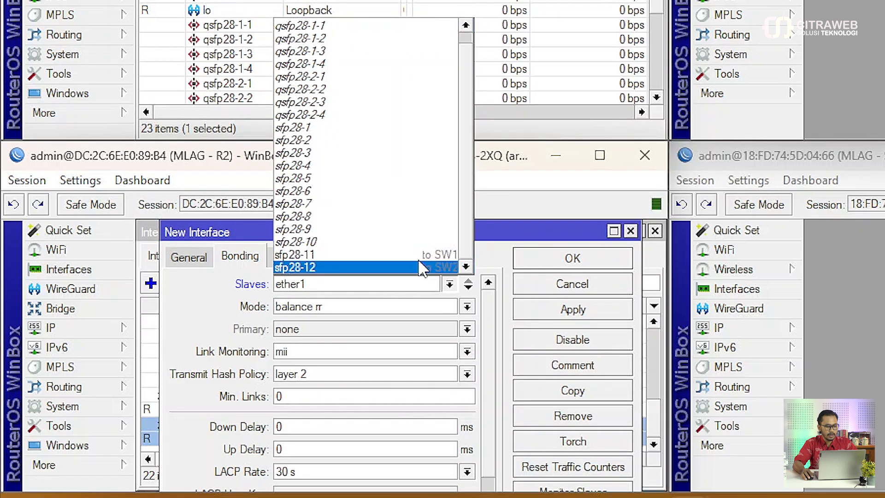
left_click(415, 254)
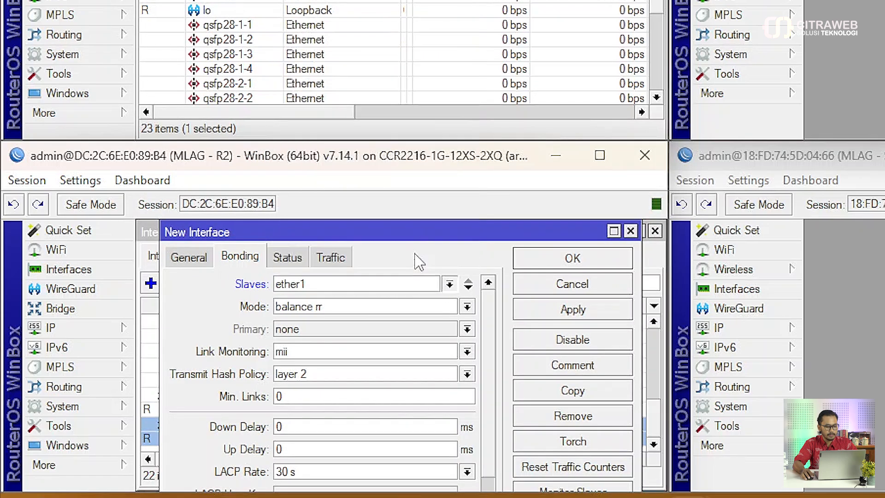
left_click(468, 288)
left_click(450, 305)
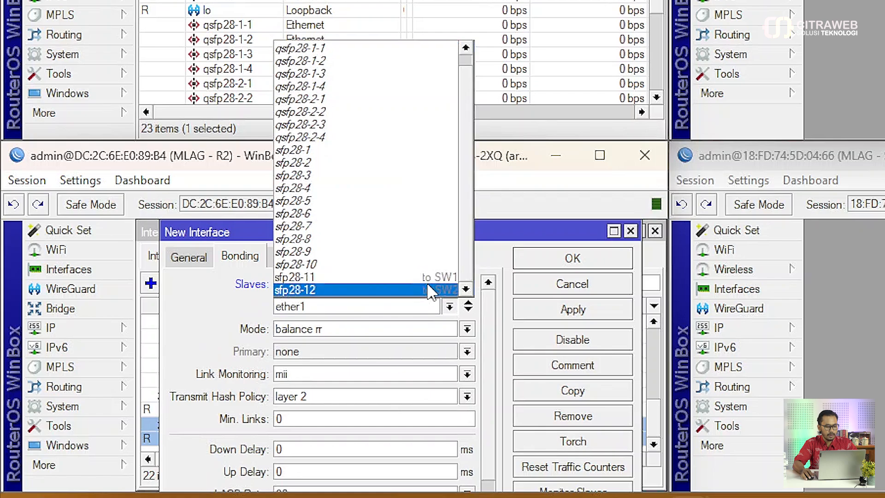
left_click(431, 291)
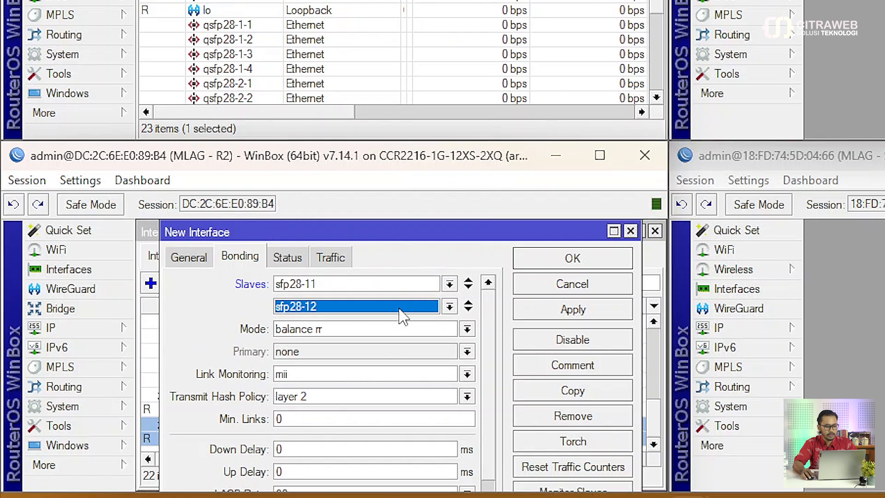
left_click(400, 330)
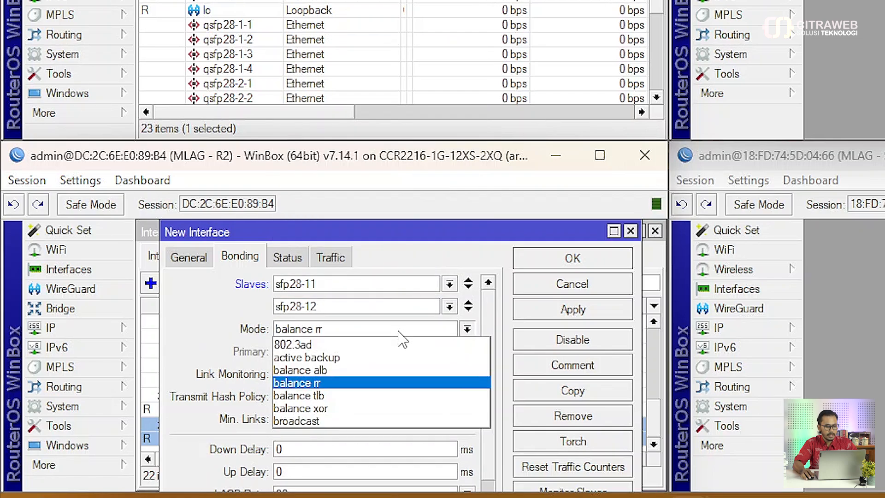
left_click(400, 344)
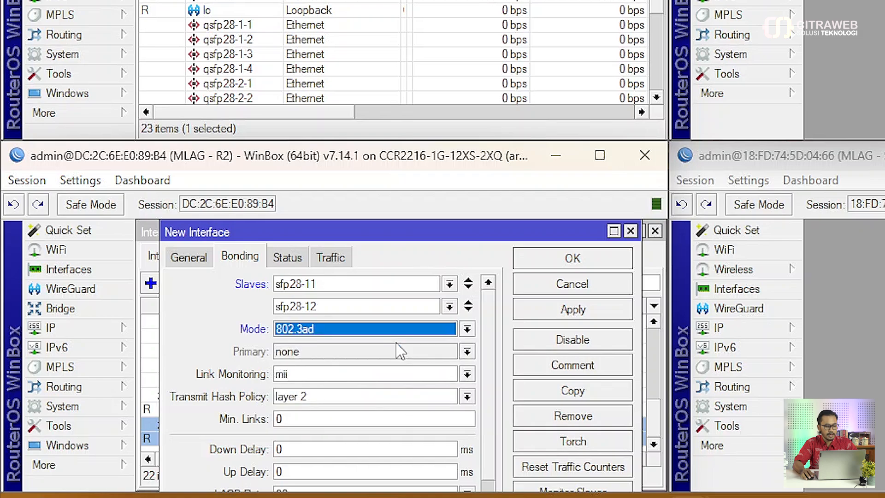
Set the R2 bond's MLAG Id to 11 and save the new interface.
scroll(489, 361, "down", 1)
scroll(489, 373, "down", 2)
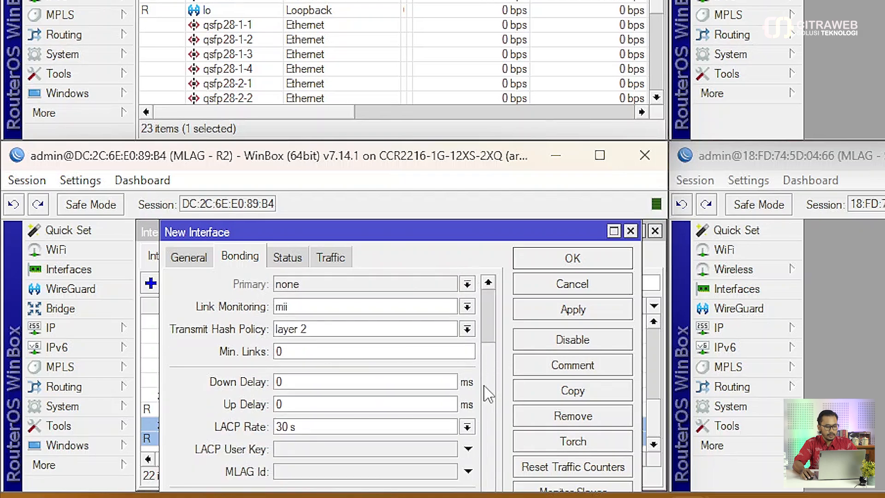
left_click(320, 471)
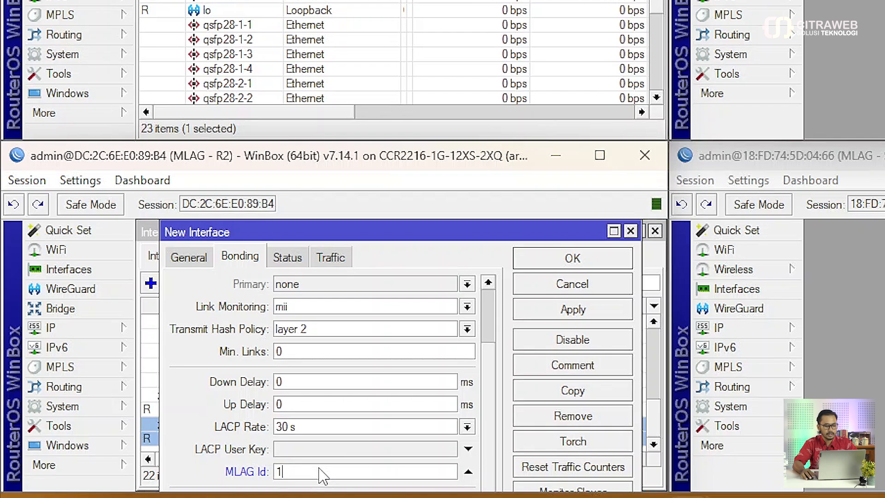
left_click(552, 313)
left_click(560, 262)
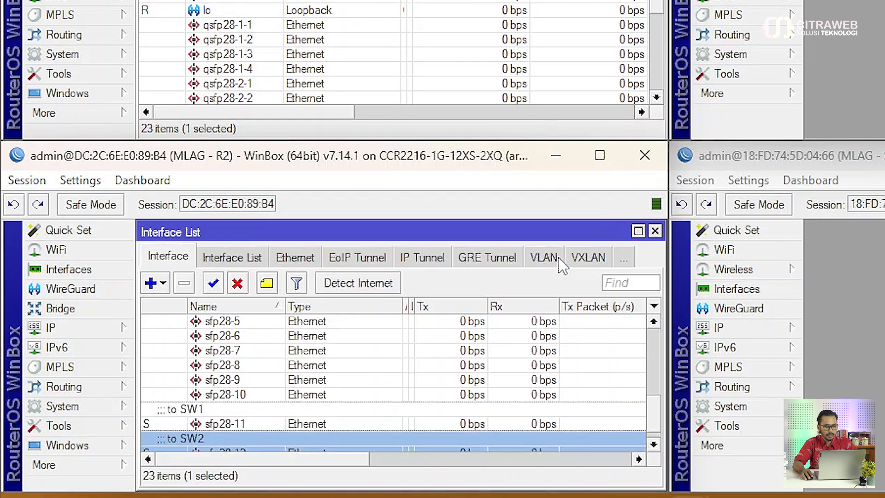
scroll(352, 367, "up", 4)
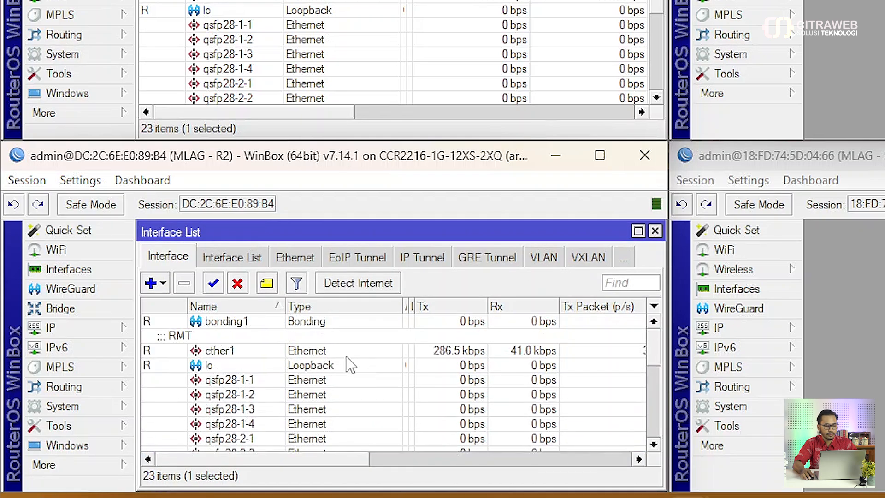
left_click(322, 328)
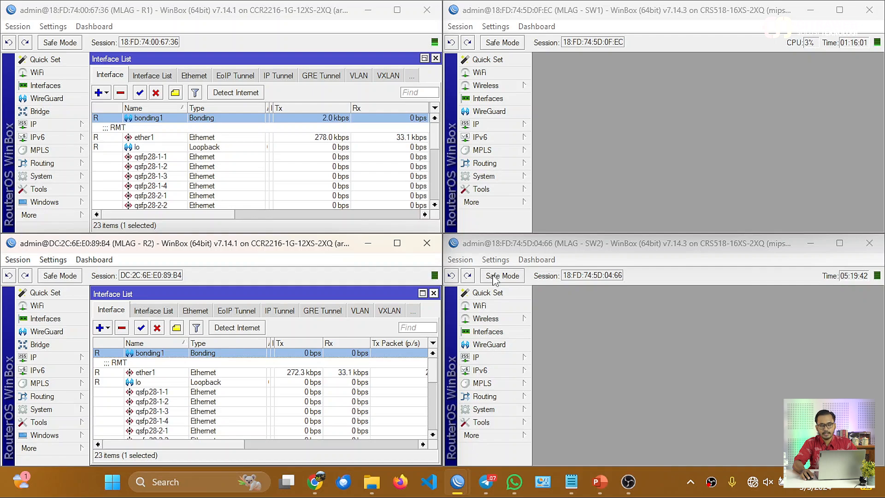
Open SW1's interface list and add a Bonding interface named to R1.
left_click(580, 190)
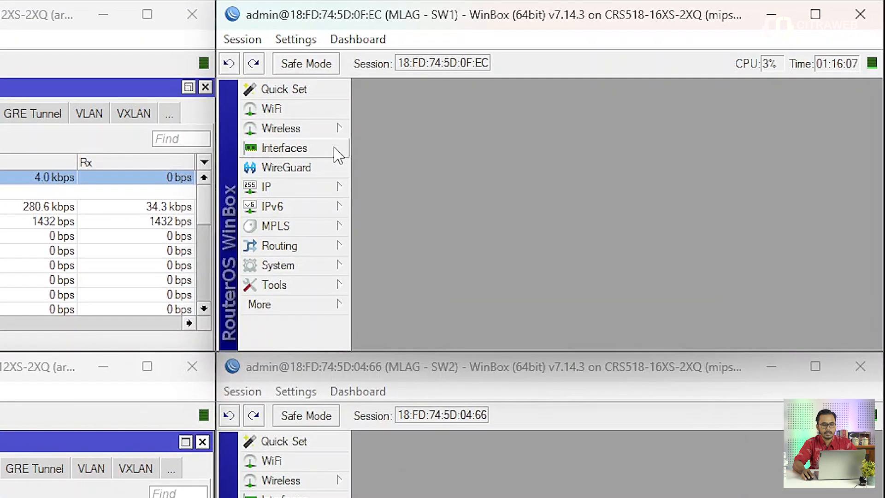
left_click(523, 101)
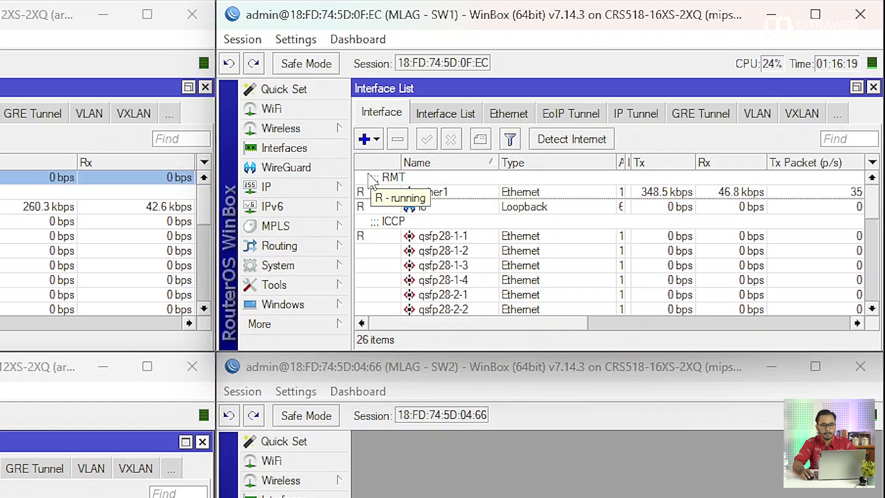
scroll(470, 240, "down", 5)
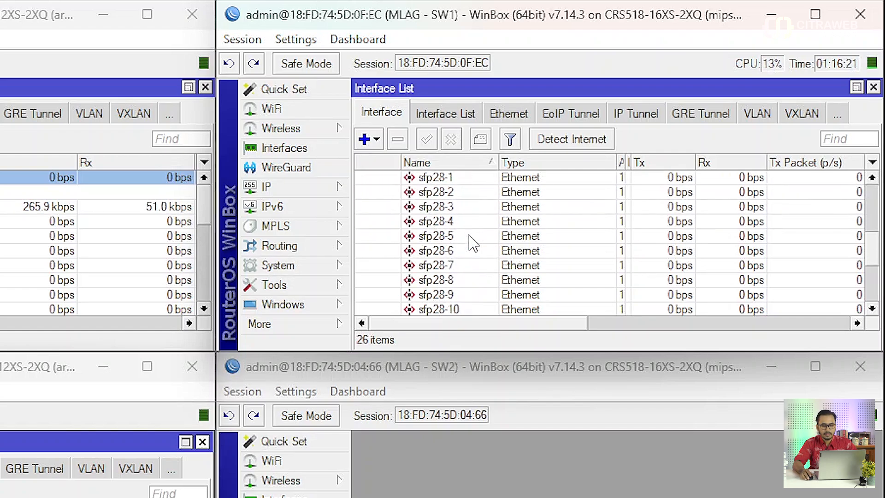
scroll(473, 244, "down", 1)
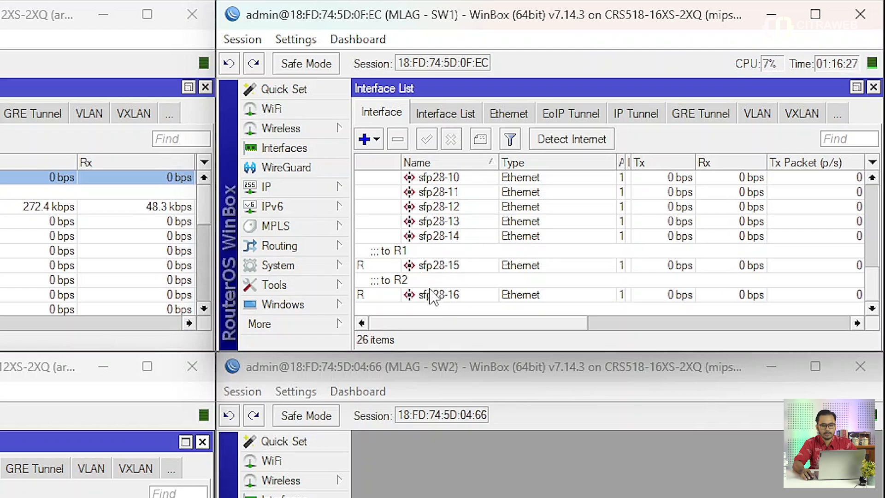
left_click(372, 141)
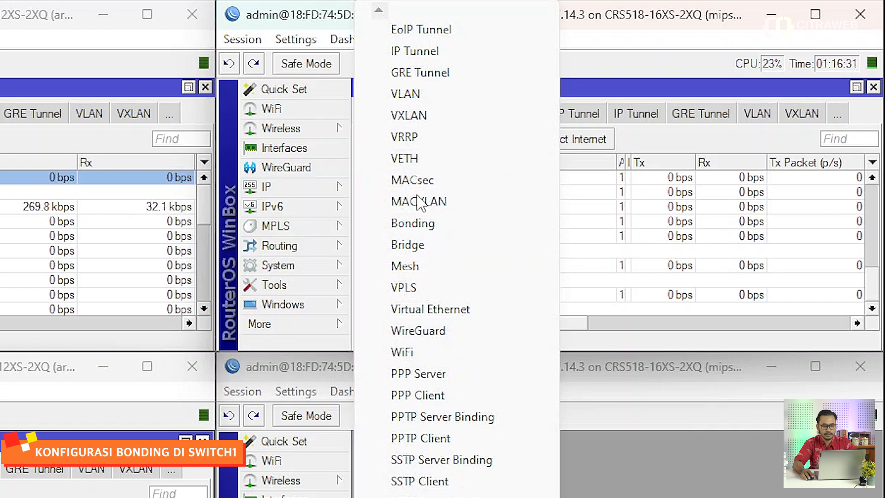
left_click(417, 223)
left_click(417, 120)
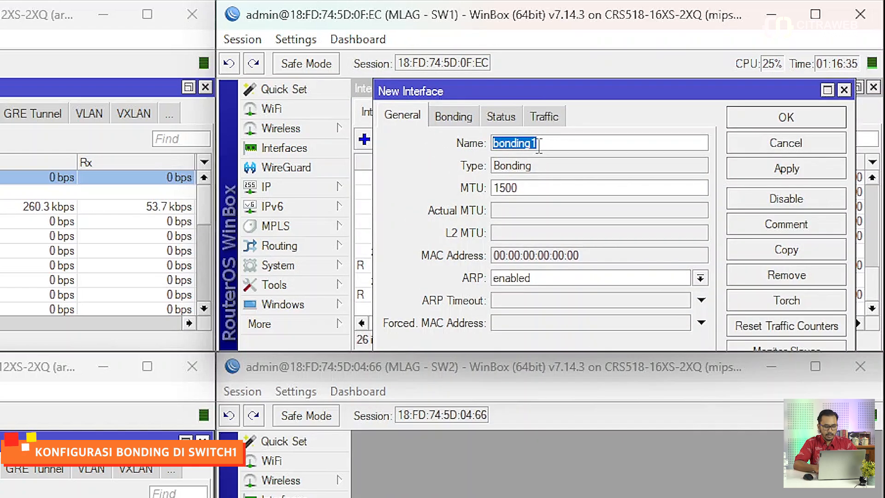
type("to R1")
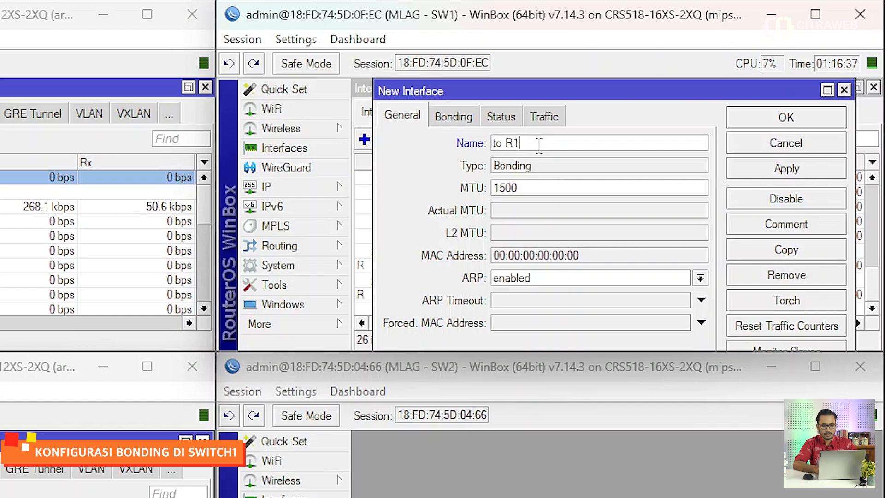
Set the bond's slave to sfp28-15 and its mode to 802.3ad.
left_click(470, 119)
left_click(578, 146)
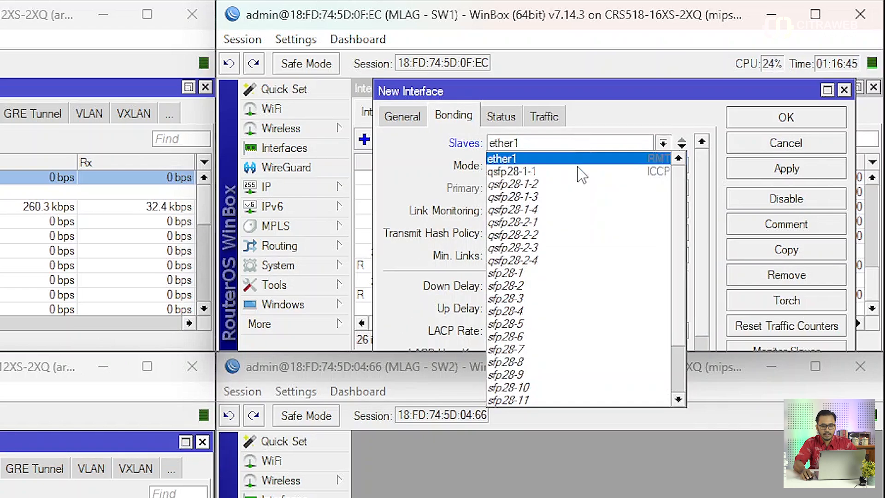
scroll(595, 210, "down", 2)
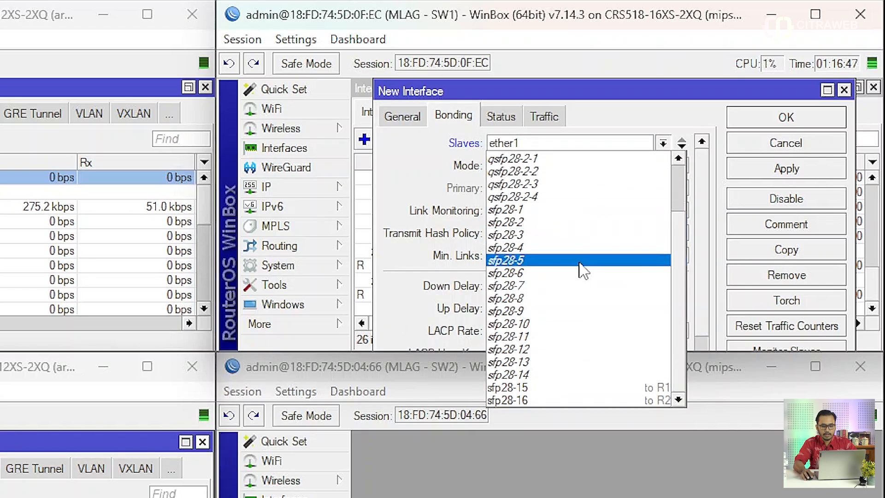
left_click(575, 388)
left_click(553, 174)
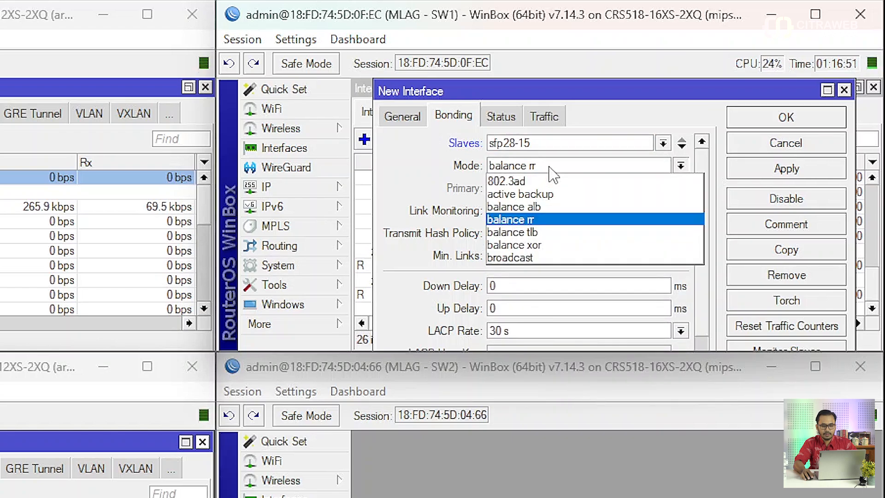
left_click(550, 181)
Set the SW1 bond's MLAG Id to 10 and save the interface.
scroll(598, 213, "down", 2)
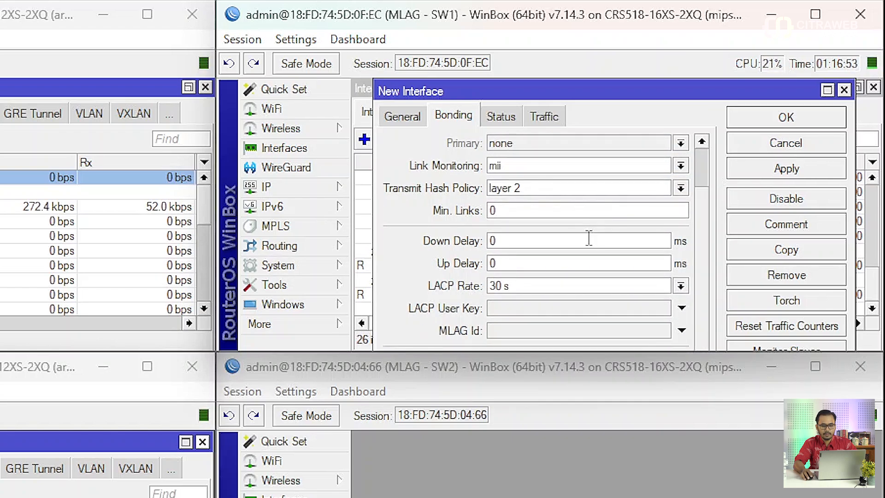
left_click(561, 330)
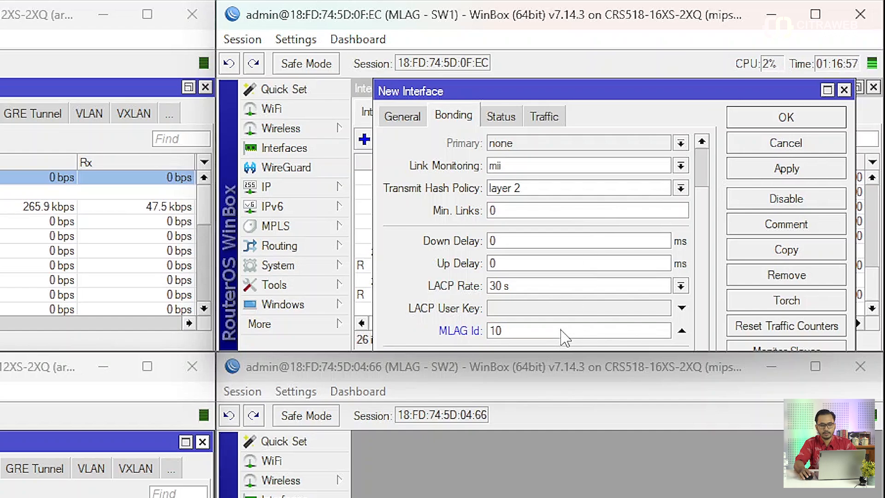
left_click(738, 170)
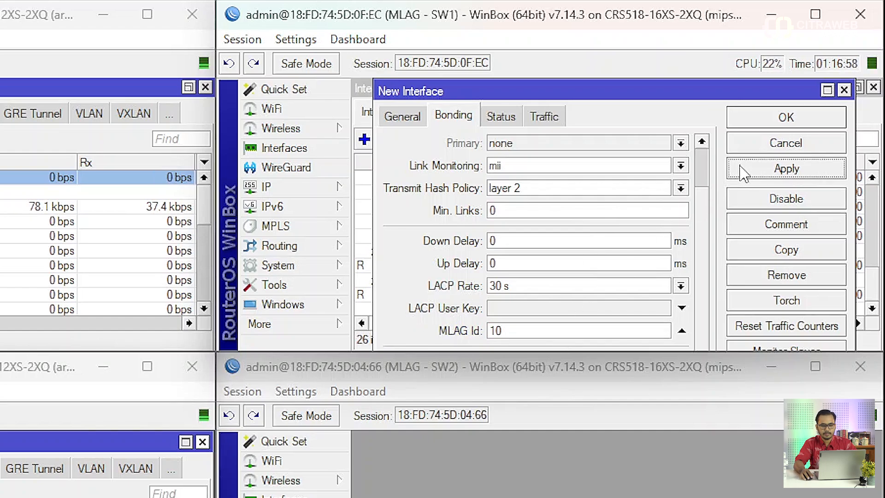
left_click(752, 124)
left_click(440, 297)
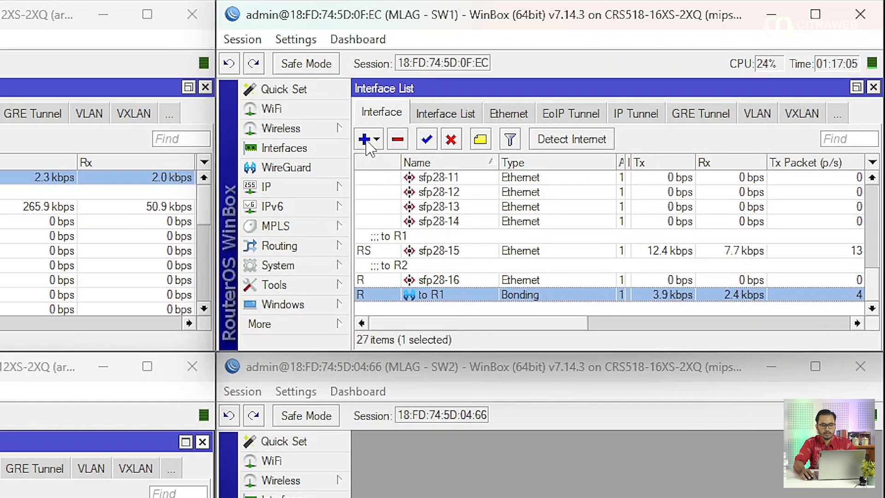
Rename the SW1 bonding interface from to R1 to R1.
double_click(463, 297)
left_click(402, 118)
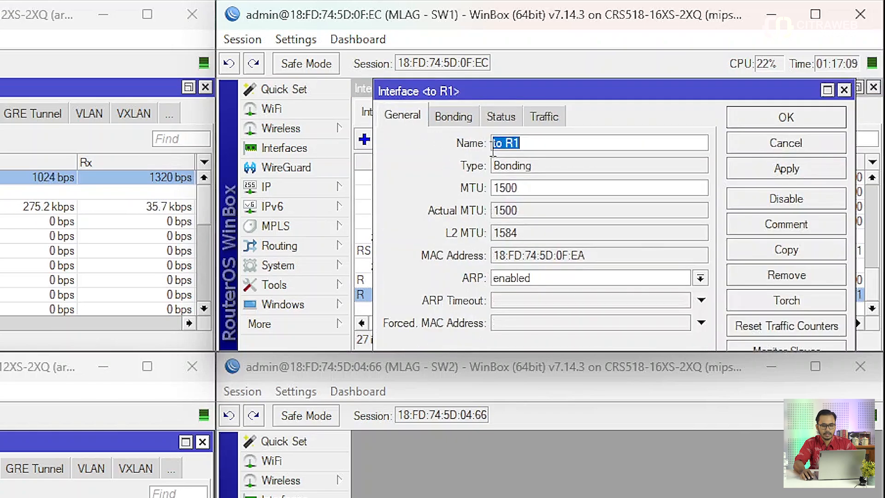
left_click_drag(506, 143, 423, 143)
key("BackSpace")
key("Return")
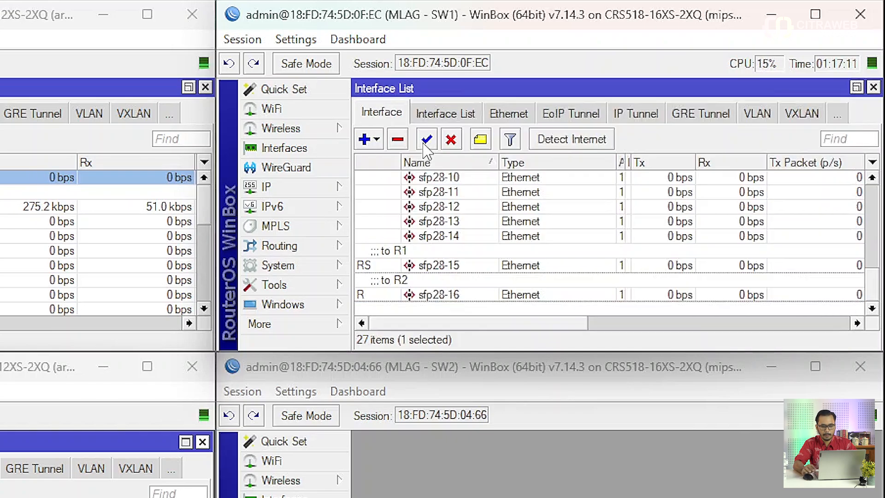
scroll(451, 174, "up", 8)
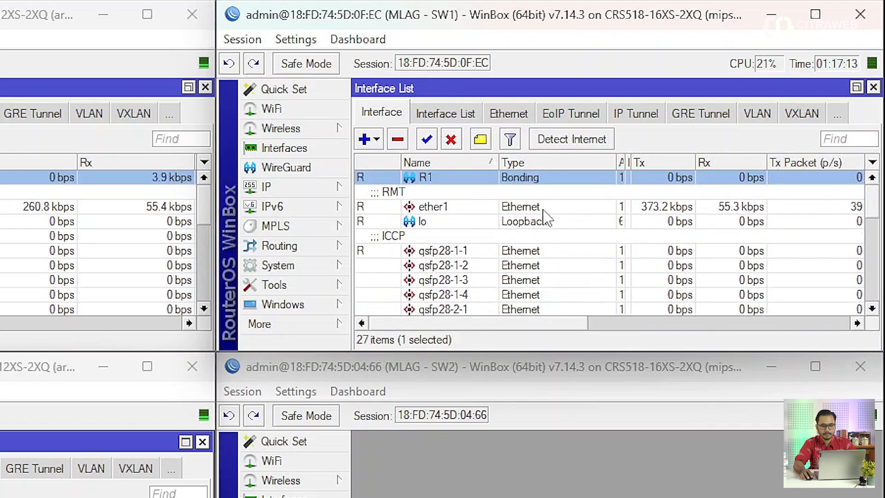
Add a second Bonding interface on SW1 named R2.
left_click(374, 138)
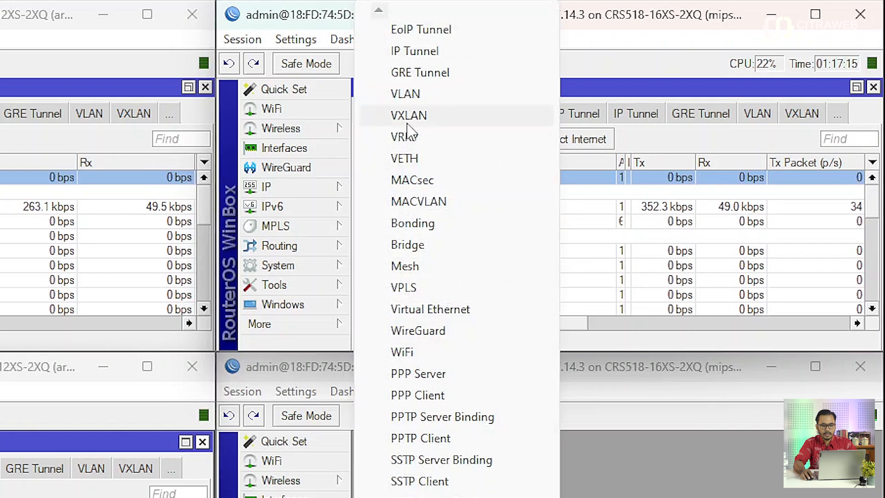
left_click(445, 226)
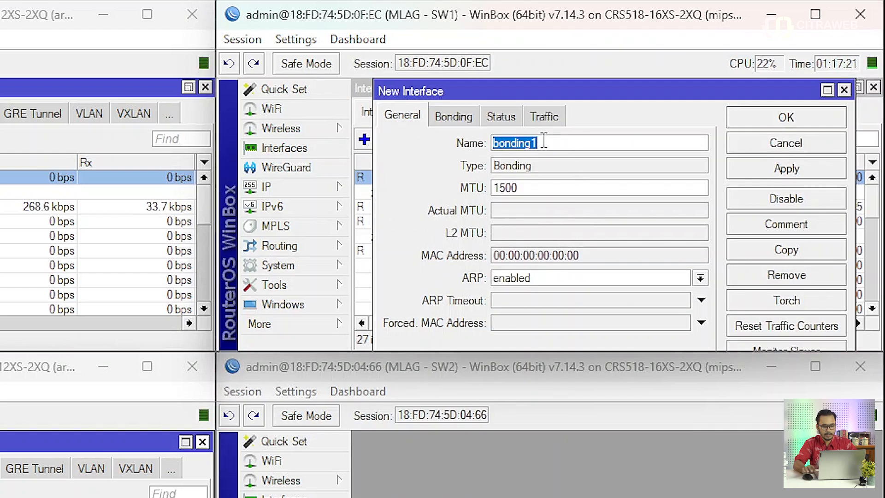
type("R2")
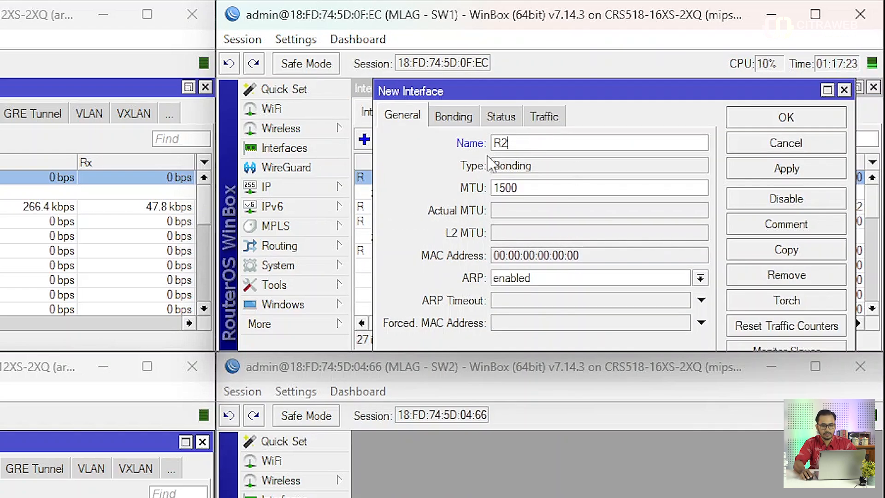
Set the R2 bond's slave to sfp28-16 and its mode to 802.3ad.
left_click(453, 116)
left_click(538, 146)
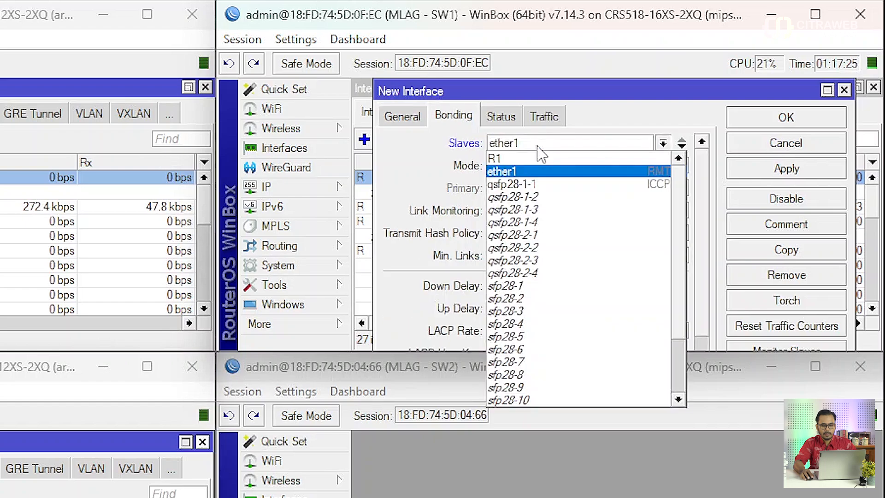
scroll(597, 270, "down", 2)
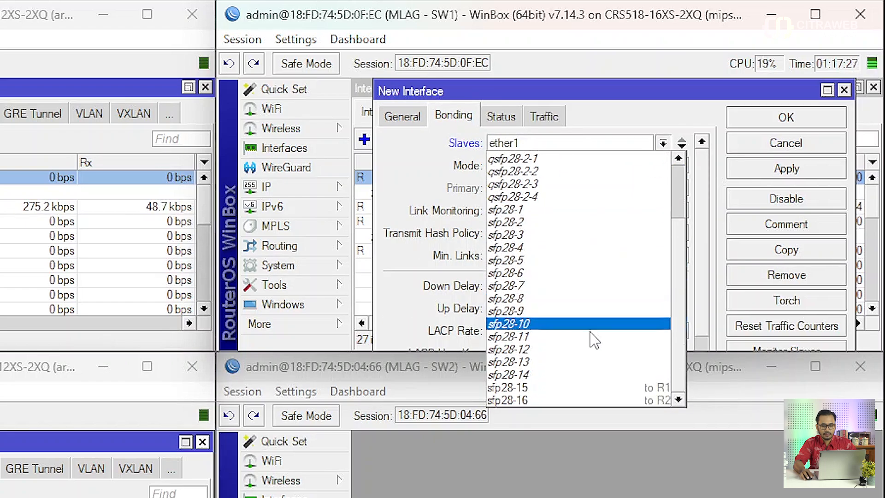
left_click(580, 400)
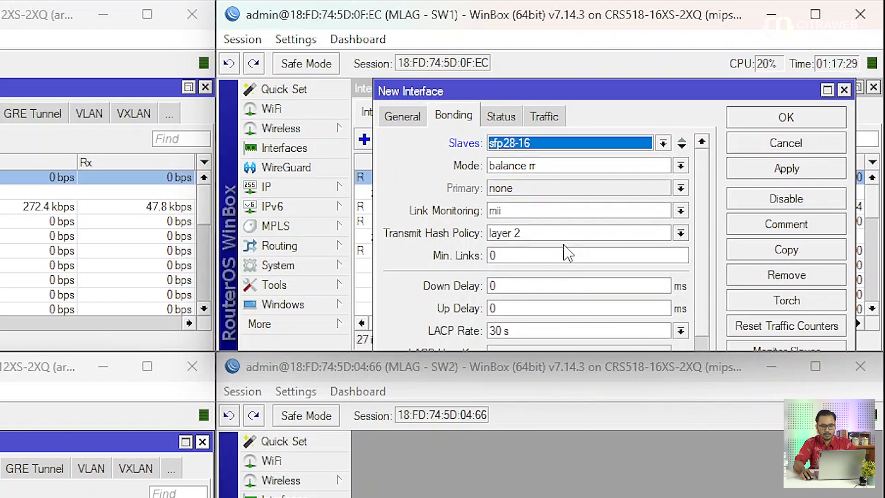
left_click(553, 170)
left_click(551, 181)
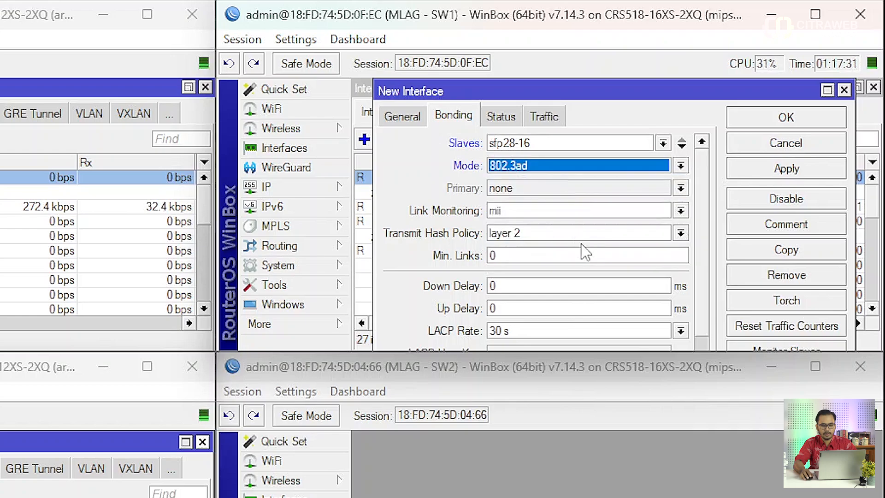
Set the SW1 R2 bond's MLAG Id to 11, apply and save the interface.
scroll(583, 247, "down", 2)
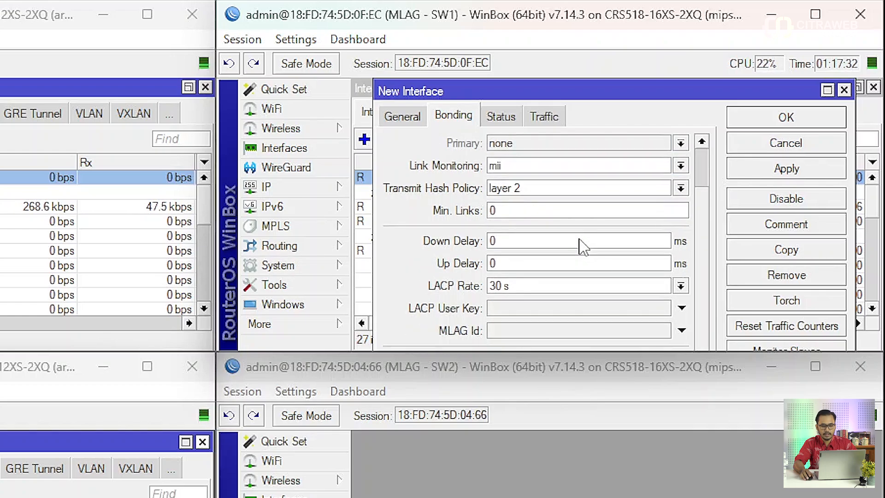
left_click(542, 332)
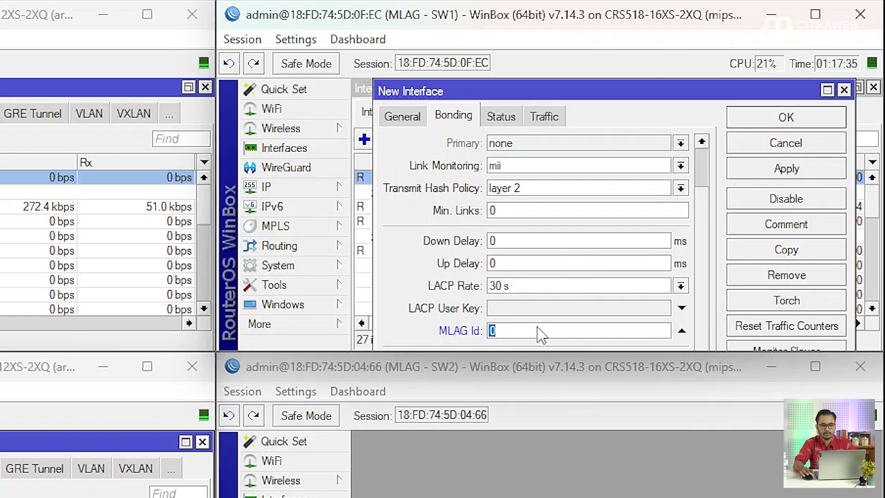
type("11")
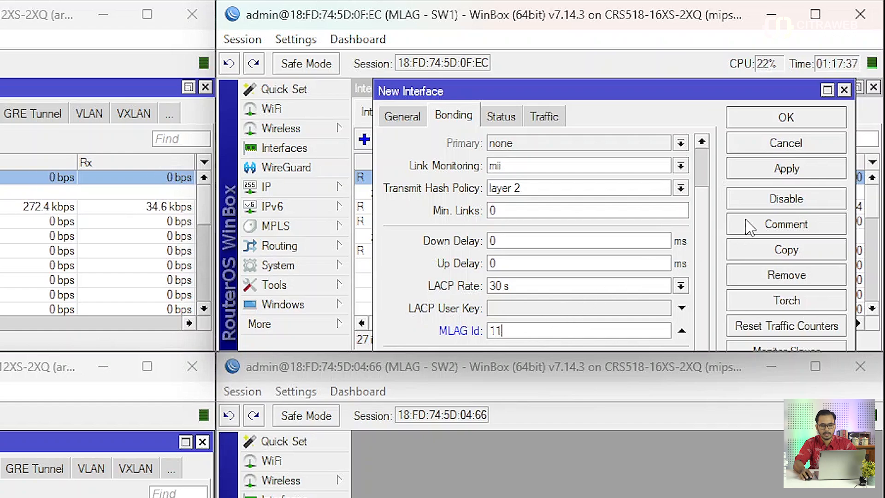
left_click(775, 170)
left_click(769, 121)
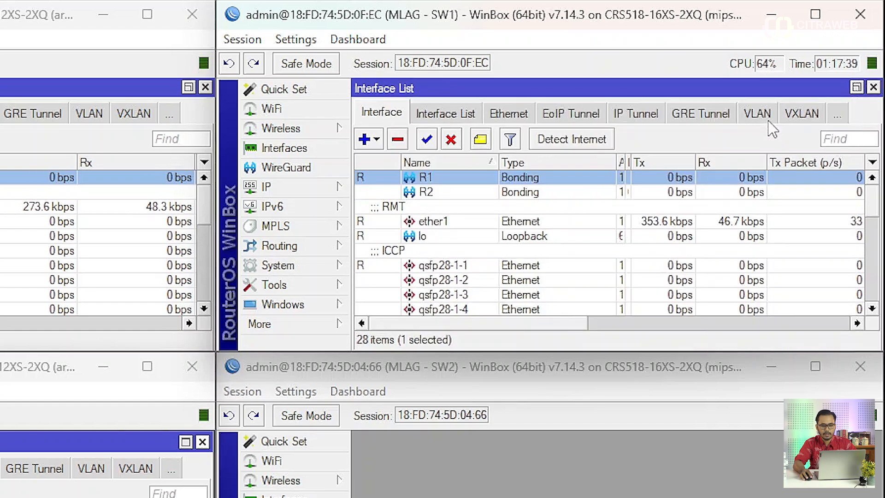
Open the SW1 R1 bond's settings to review them, then close the window.
left_click(481, 194, "ctrl")
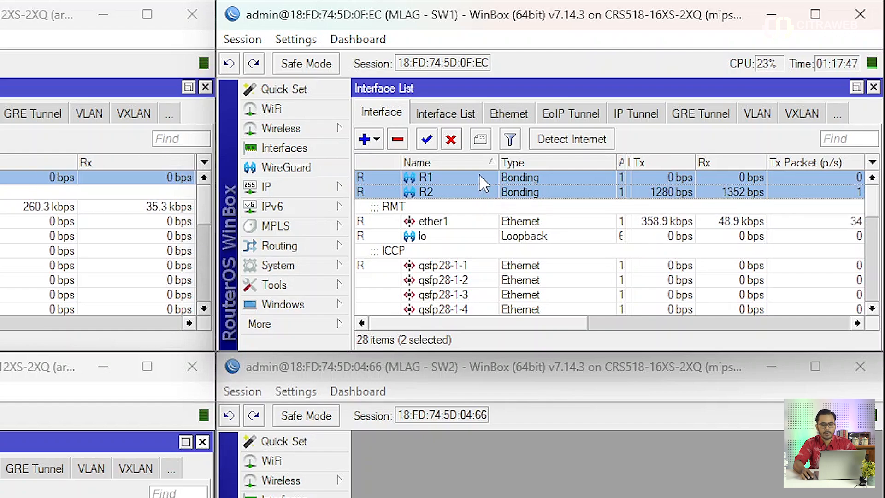
double_click(480, 177)
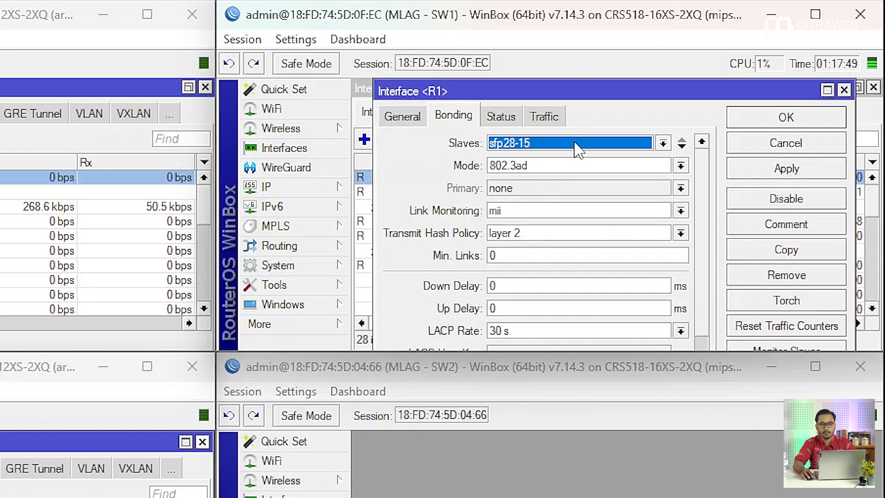
key("Escape")
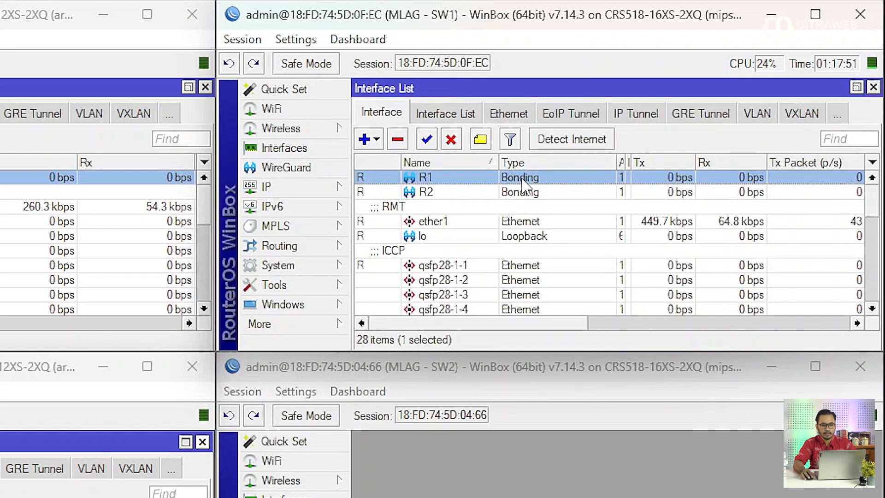
Open SW2's interface list, review the sfp28-15 and sfp28-16 ports, and add a Bonding interface named R1.
left_click(473, 472)
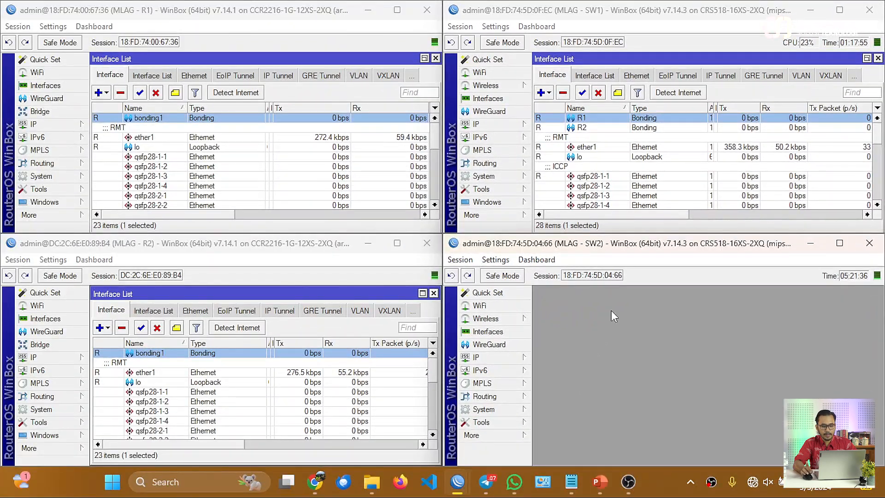
left_click(489, 331)
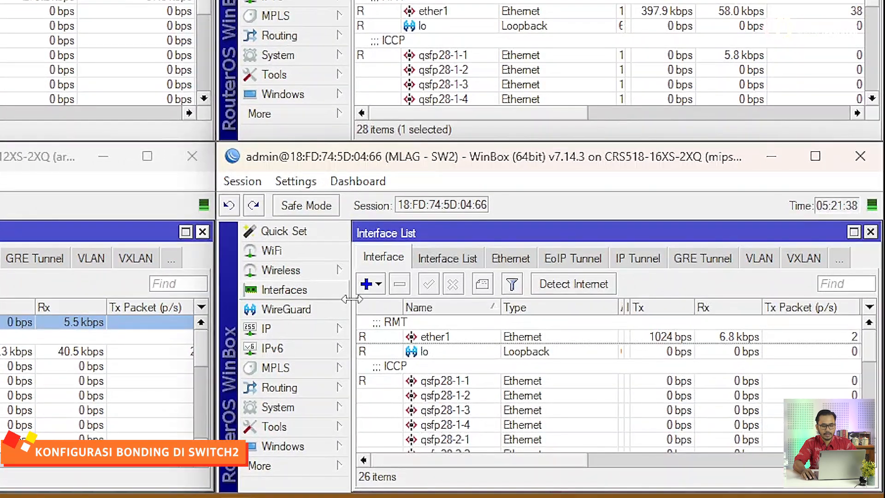
scroll(521, 381, "down", 7)
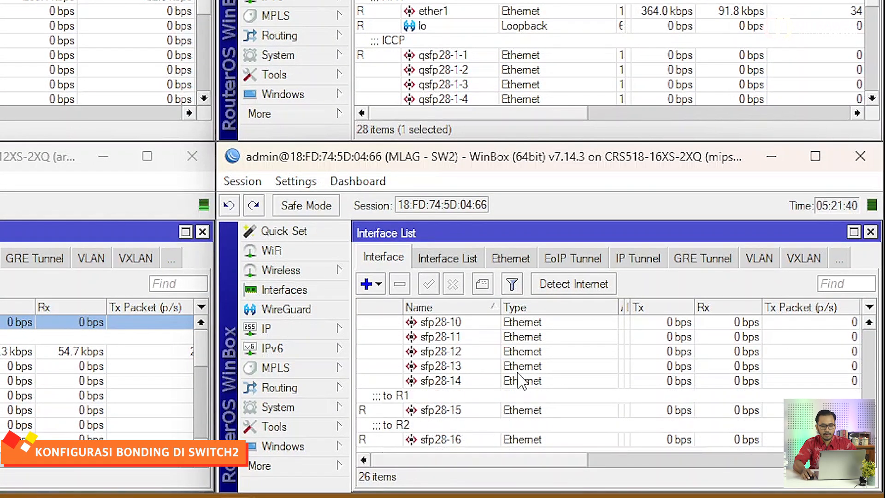
left_click(464, 412)
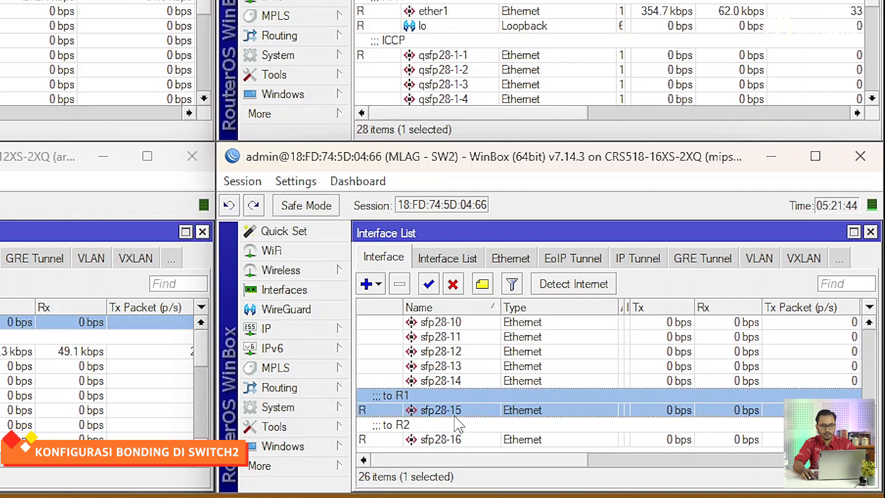
left_click(437, 429)
left_click(368, 284)
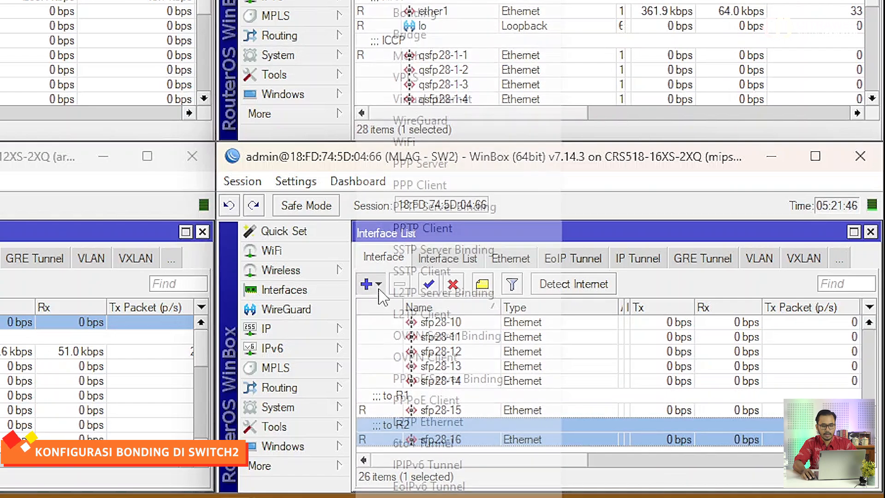
left_click(434, 14)
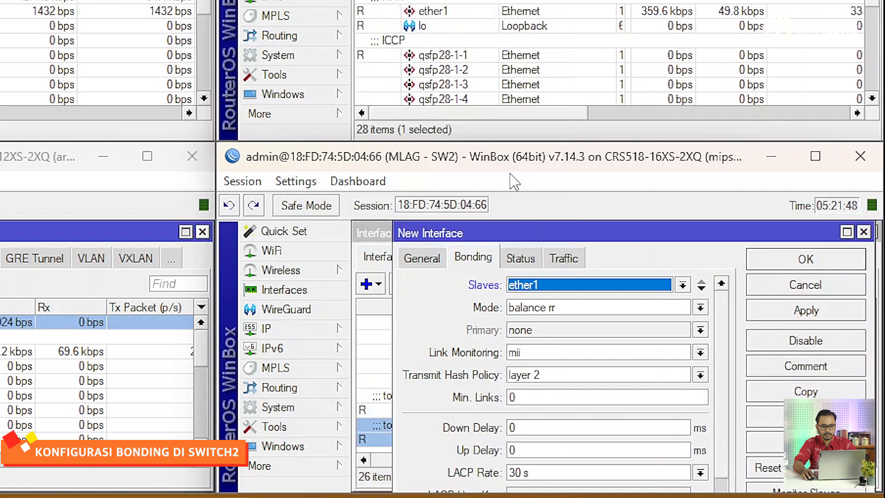
left_click(422, 258)
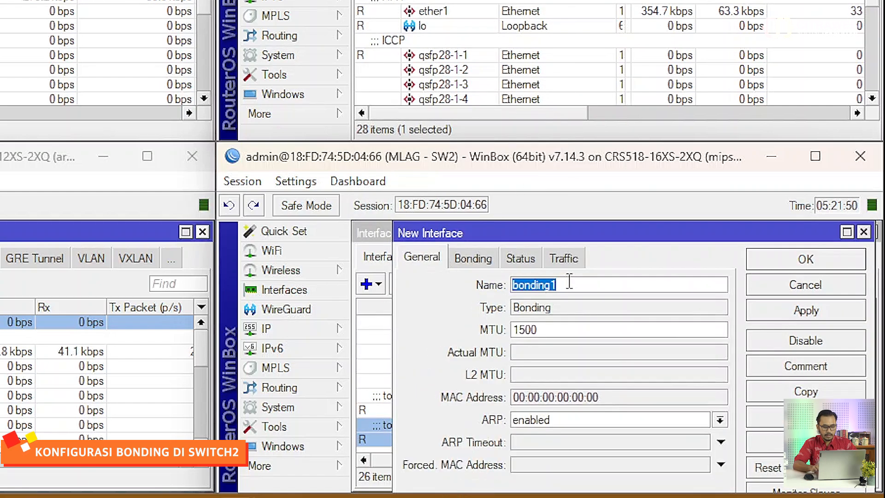
type("R1")
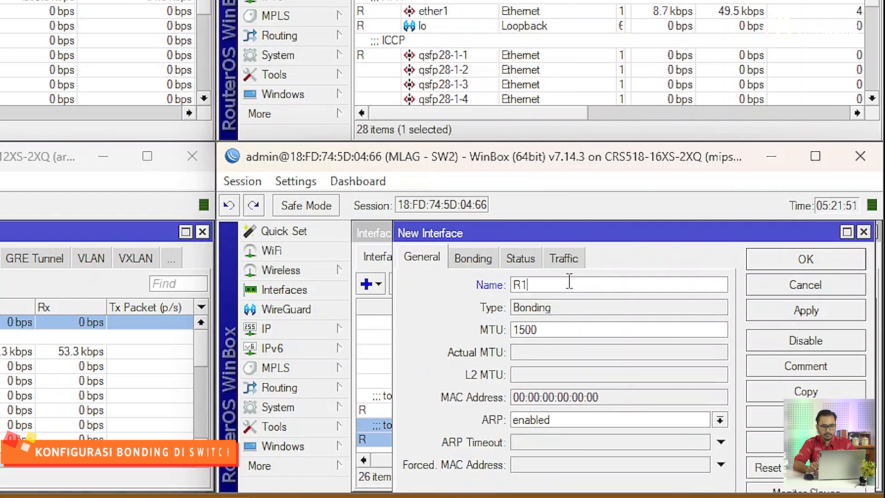
Set the SW2 R1 bond's slave to sfp28-15 and its mode to 802.3ad.
left_click(487, 265)
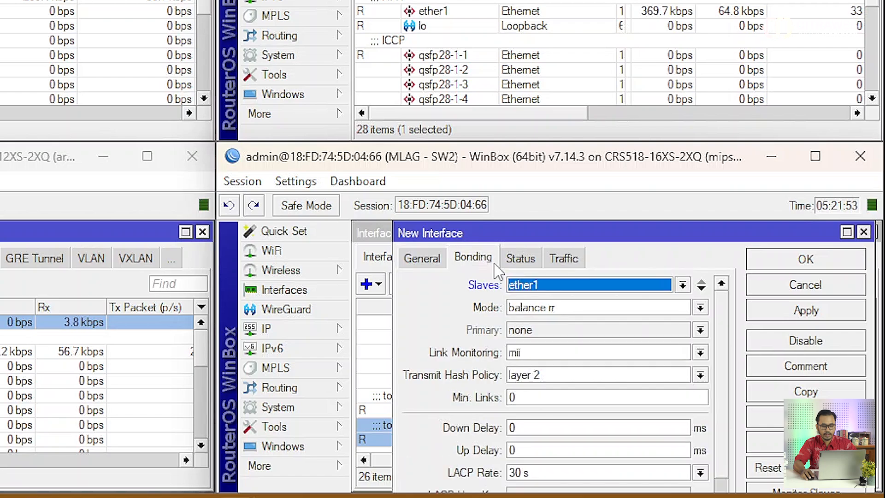
left_click(543, 286)
scroll(589, 245, "down", 2)
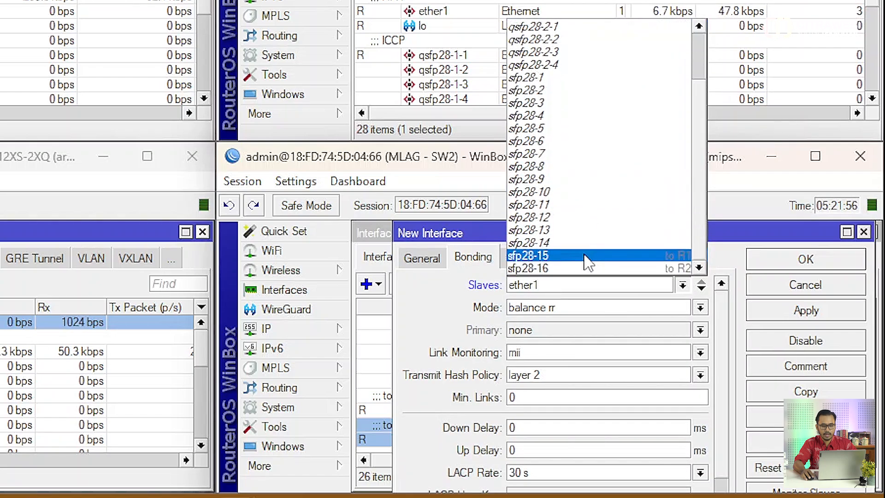
left_click(585, 256)
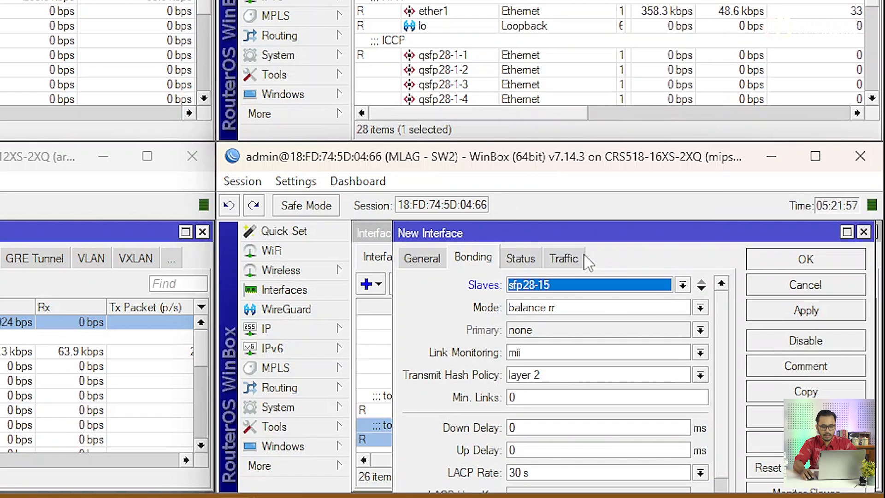
left_click(568, 308)
left_click(565, 323)
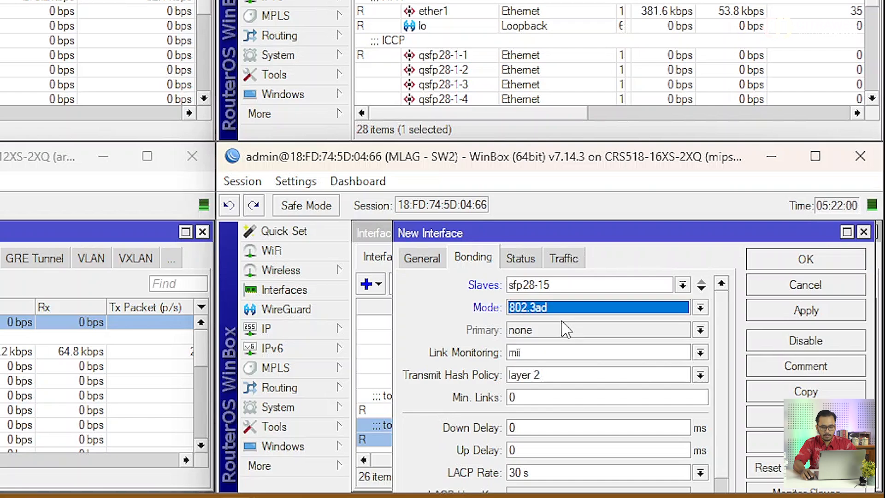
Set the SW2 R1 bond's MLAG Id to 10, apply and save the interface.
scroll(563, 330, "down", 2)
left_click(544, 473)
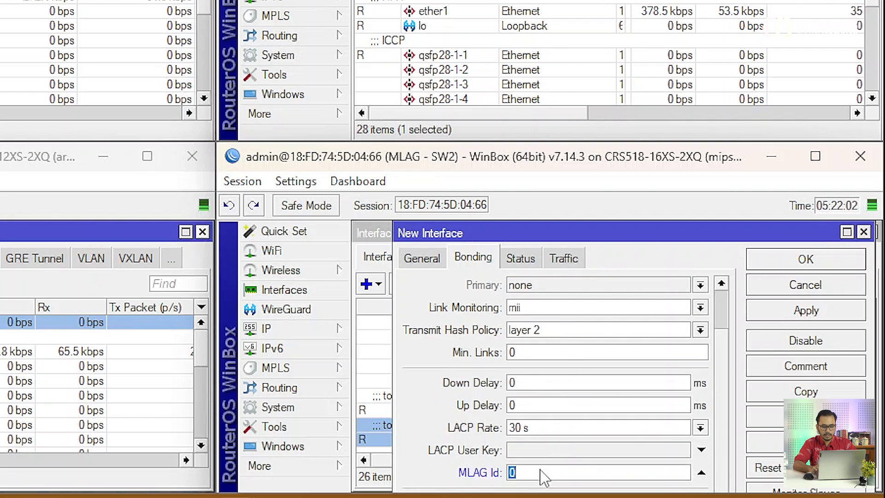
type("10")
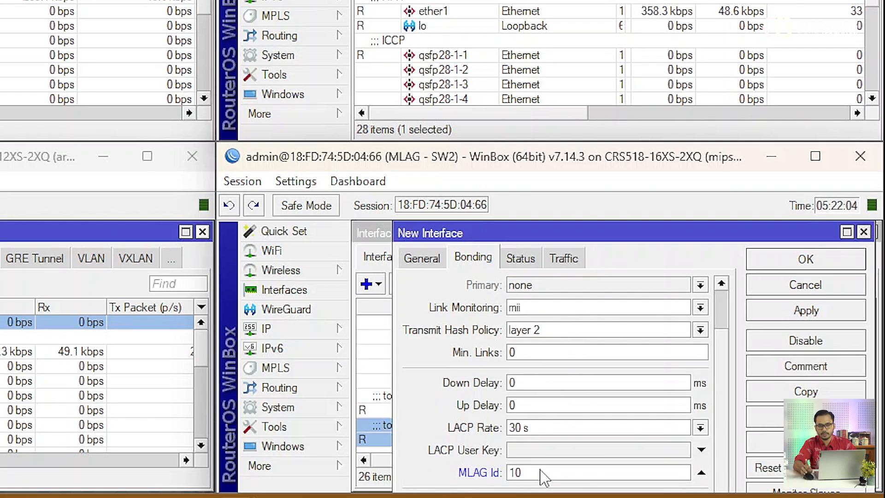
left_click(770, 313)
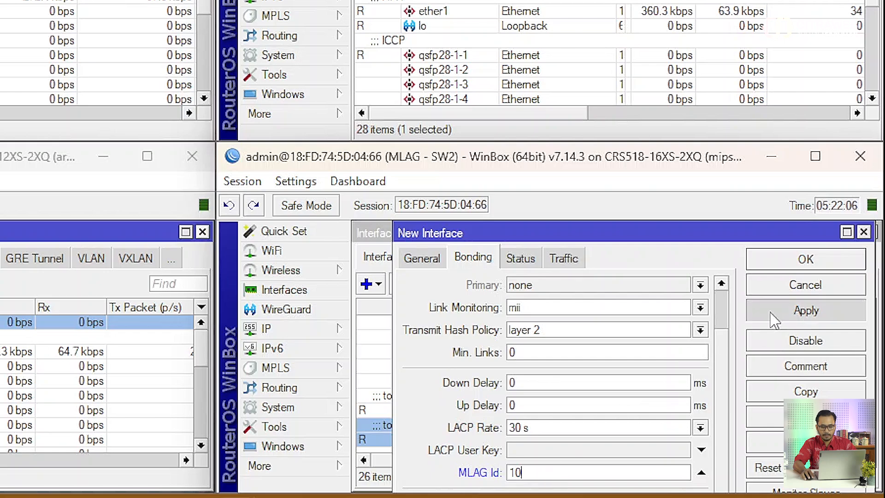
left_click(802, 263)
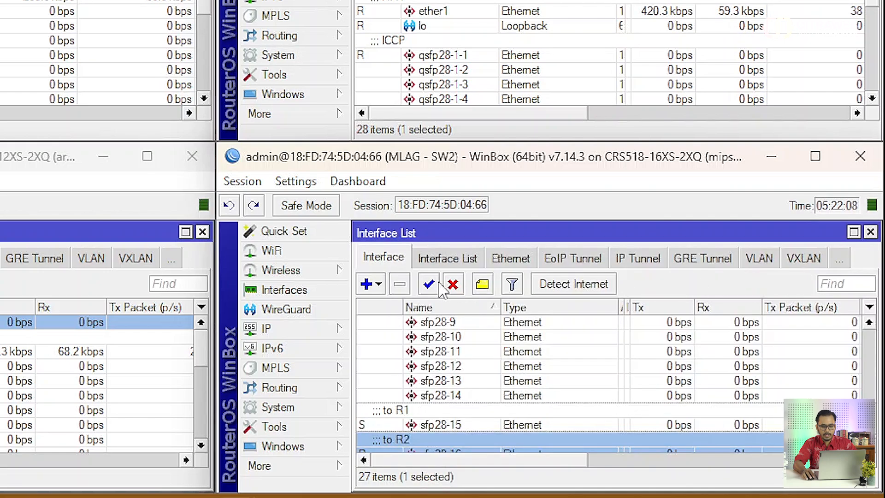
Add another Bonding interface on SW2 named R2.
left_click(383, 284)
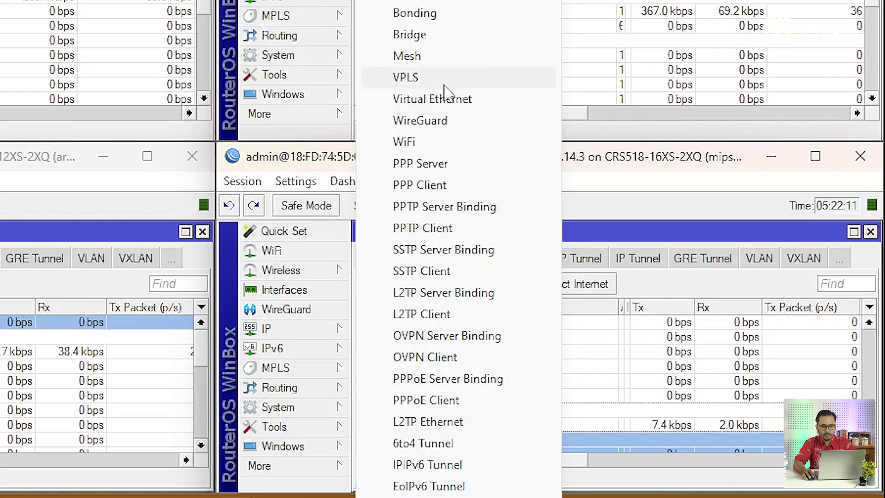
left_click(438, 14)
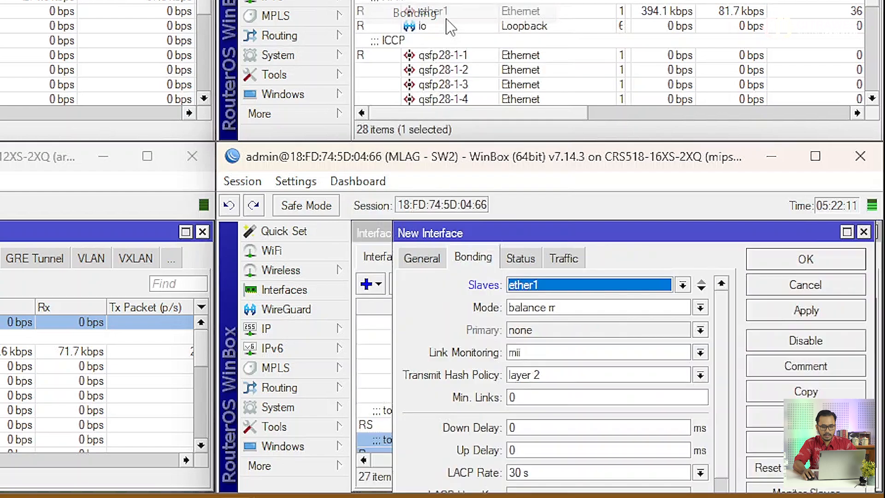
left_click(433, 262)
type("R2")
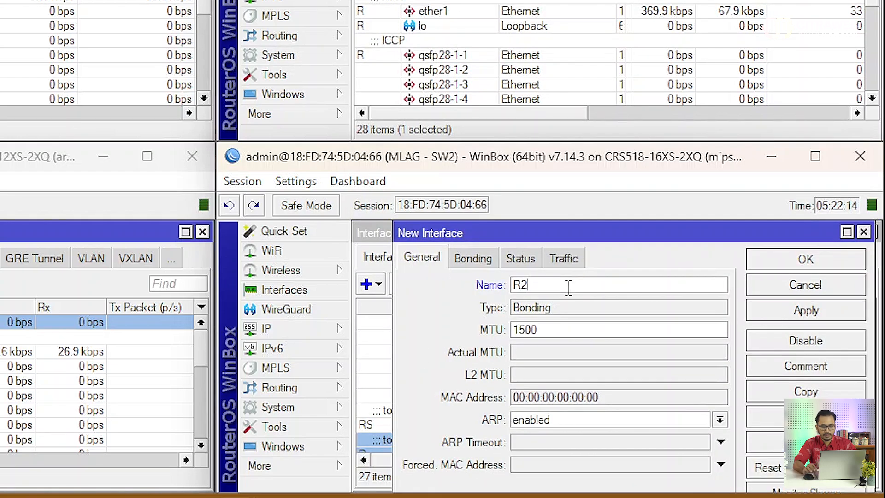
Set the SW2 R2 bond's slave to sfp28-16 and its mode to 802.3ad.
left_click(479, 259)
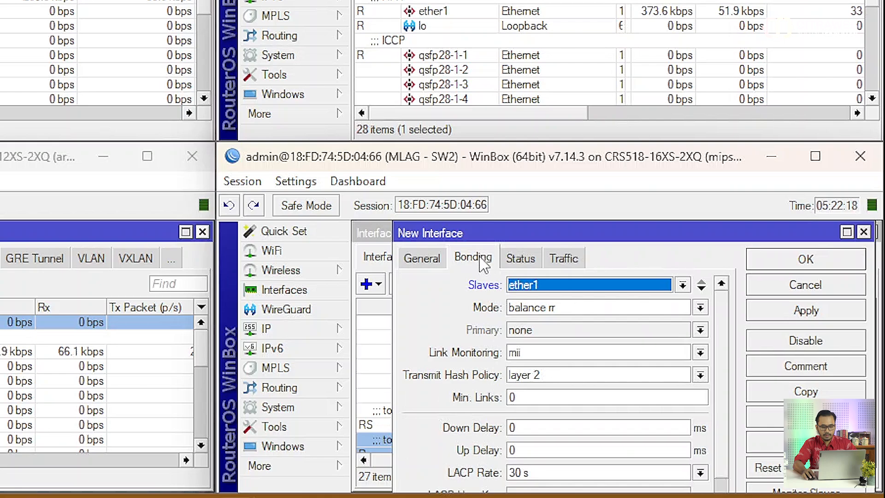
left_click(588, 286)
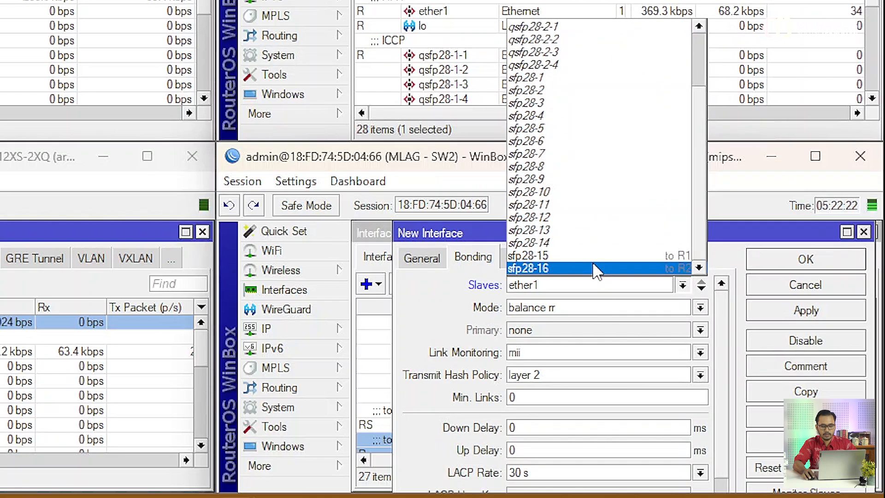
left_click(596, 269)
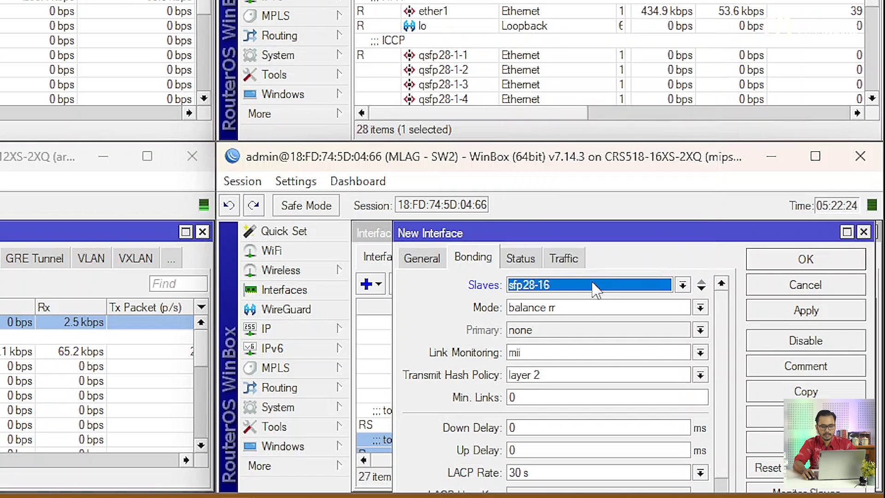
left_click(584, 310)
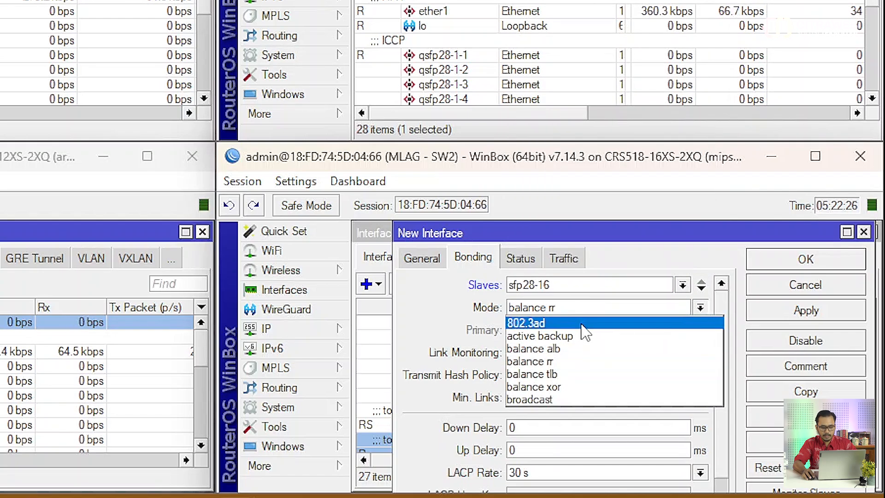
left_click(581, 324)
Set the SW2 R2 bond's MLAG Id to 11, apply and save the interface.
scroll(587, 341, "down", 2)
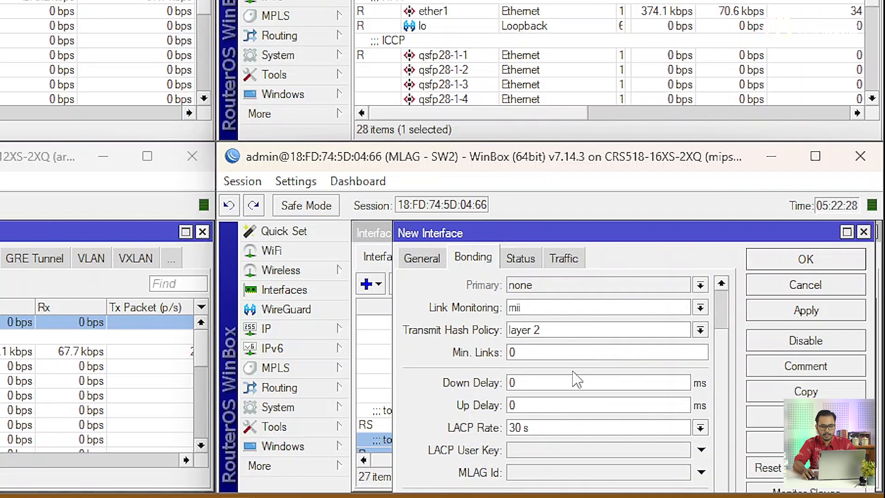
left_click(551, 472)
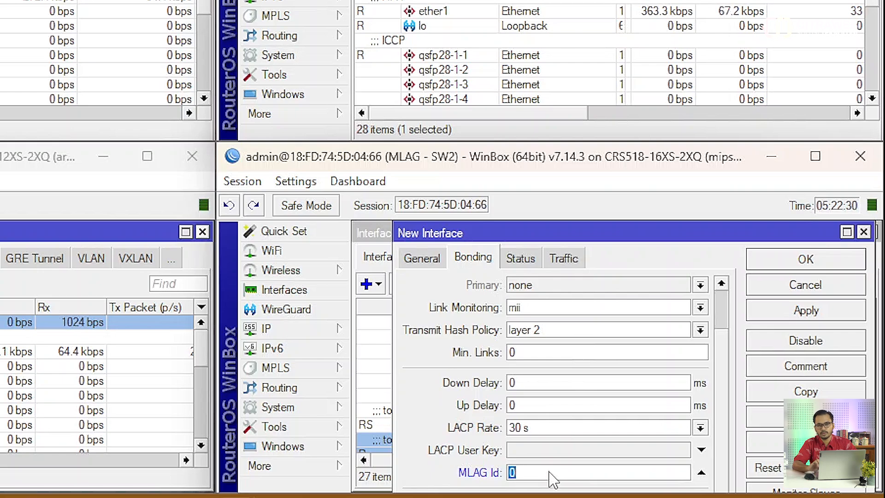
type("11")
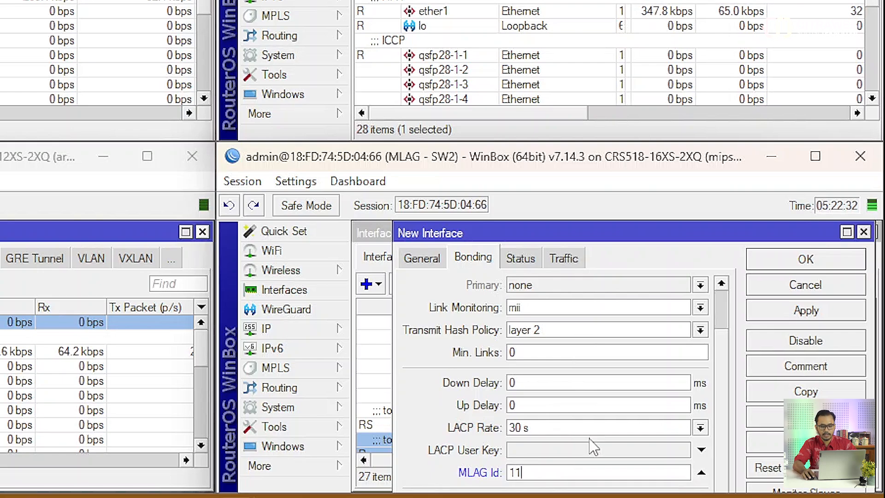
left_click(802, 313)
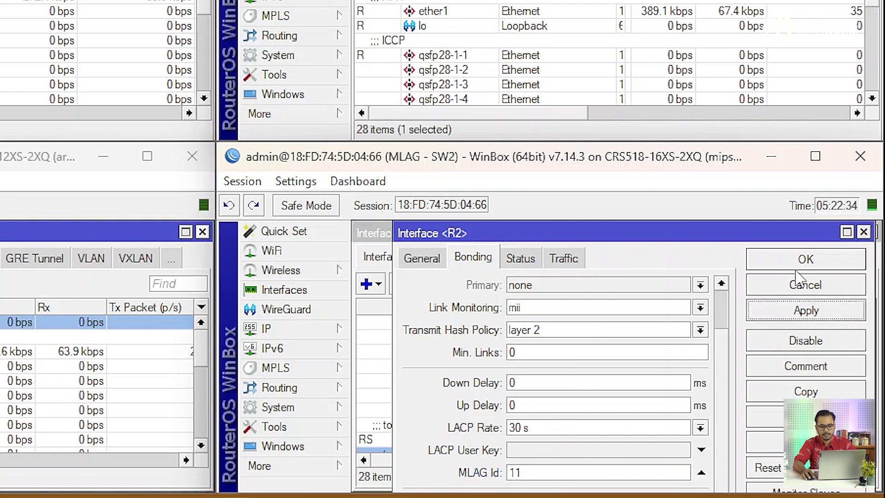
left_click(802, 259)
Open SW1's Bridge settings and add a bridge with the default name bridge1.
scroll(684, 357, "down", 1)
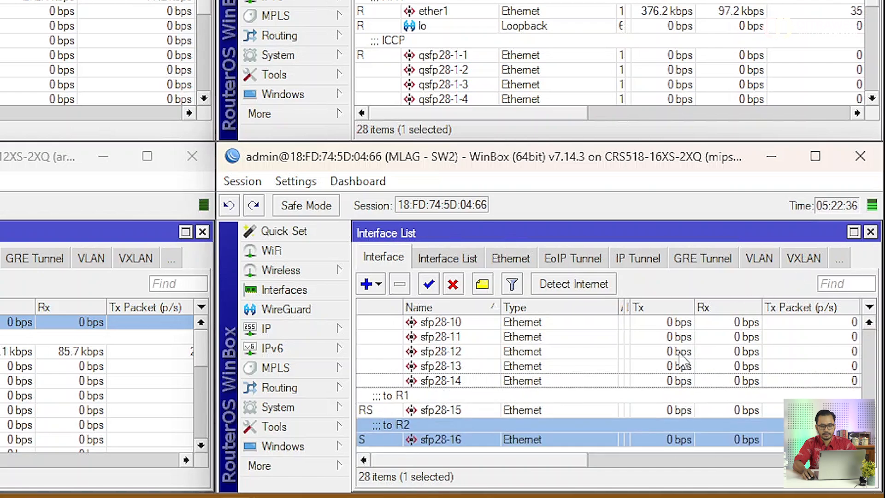
scroll(683, 358, "up", 6)
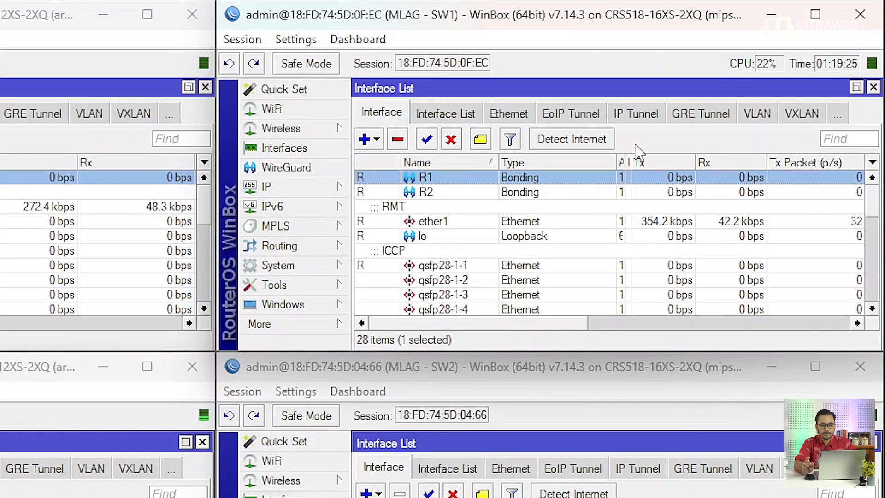
left_click(340, 328)
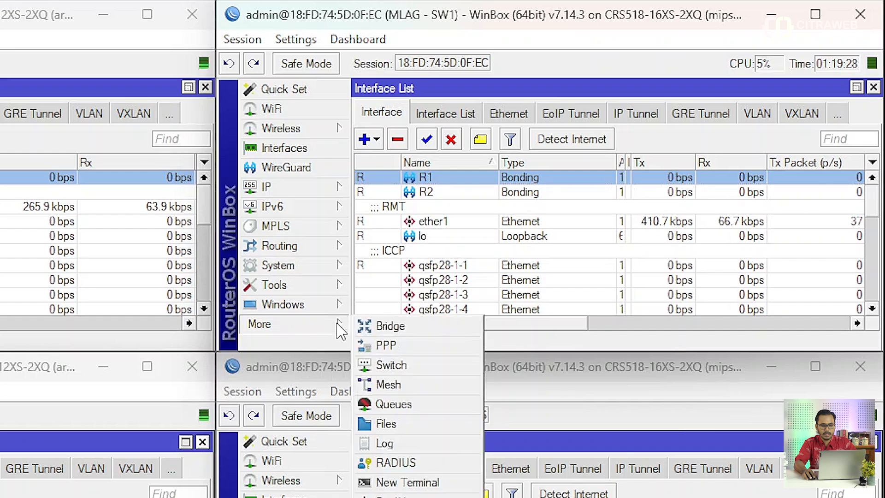
left_click(368, 328)
left_click(385, 131)
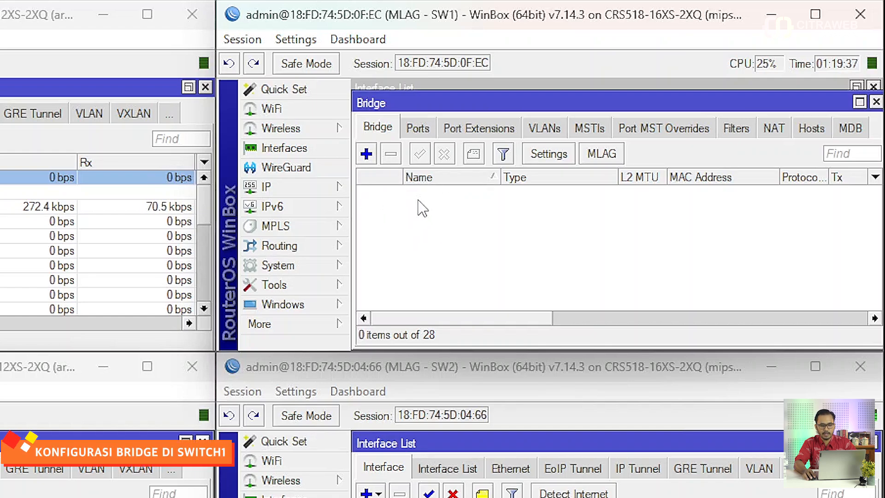
left_click(366, 154)
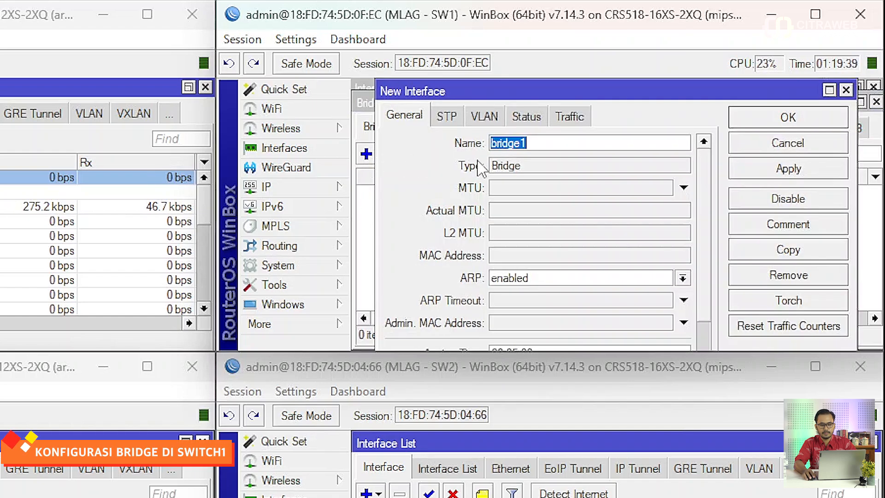
left_click(760, 121)
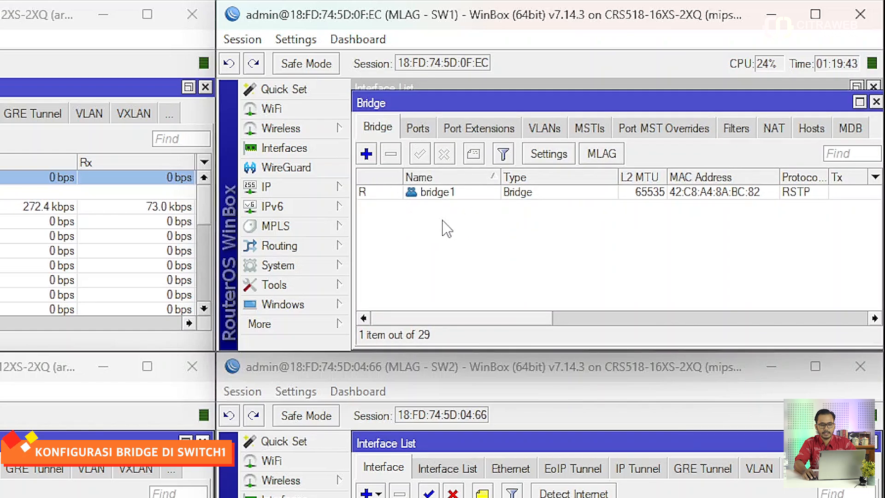
Add the R1 and R2 bonding interfaces as ports of bridge1 on SW1.
left_click(418, 129)
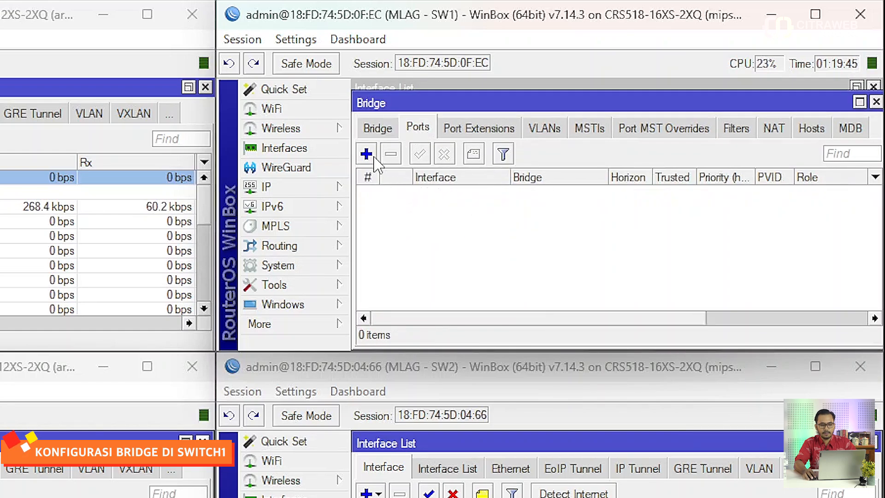
left_click(366, 154)
left_click(572, 159)
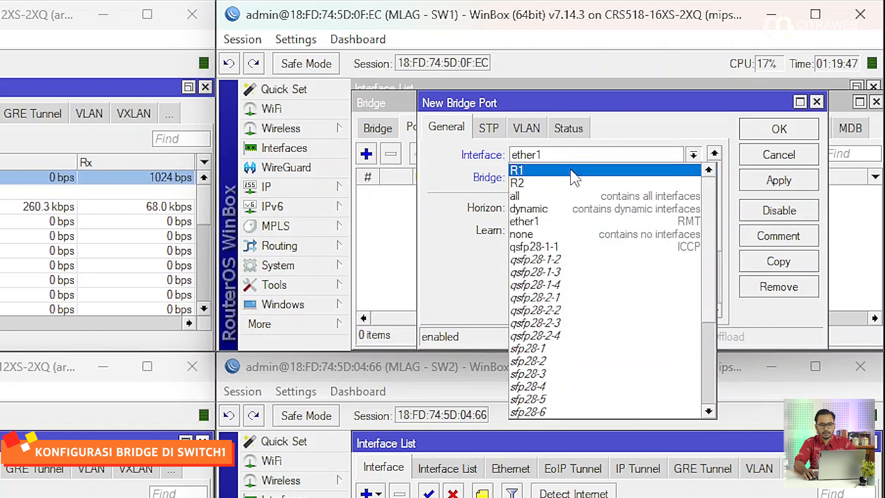
left_click(572, 171)
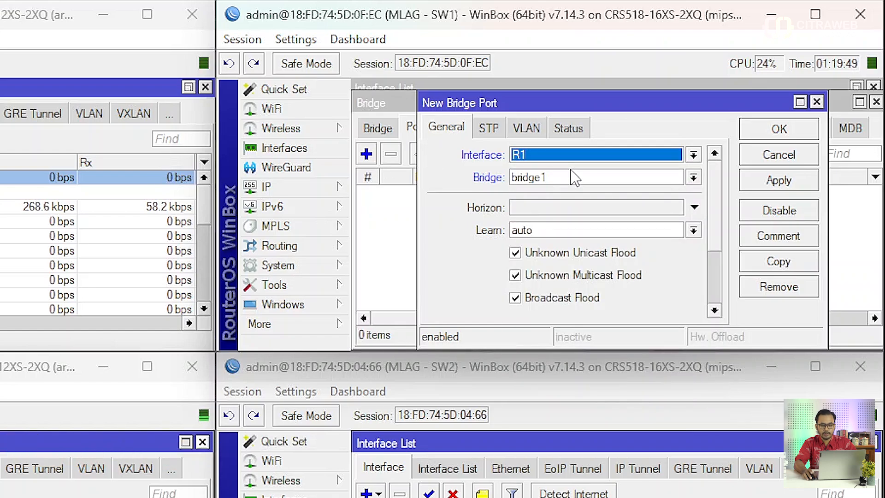
left_click(763, 134)
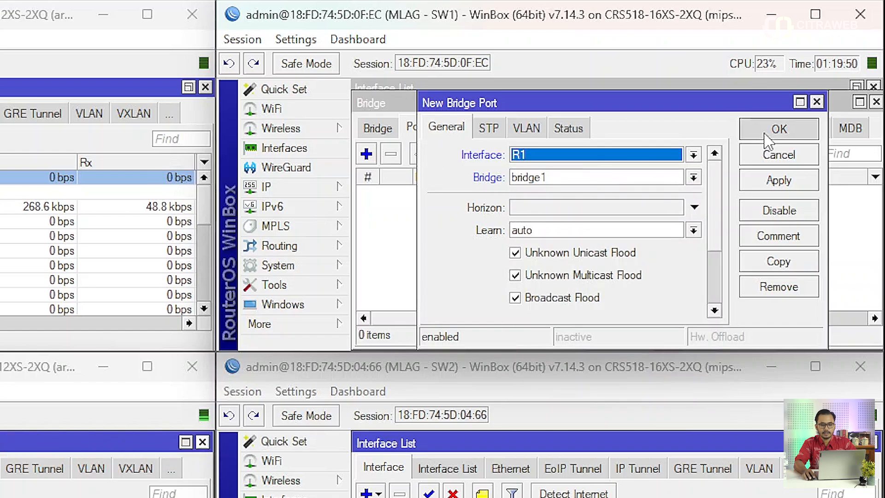
left_click(366, 154)
left_click(561, 156)
left_click(558, 183)
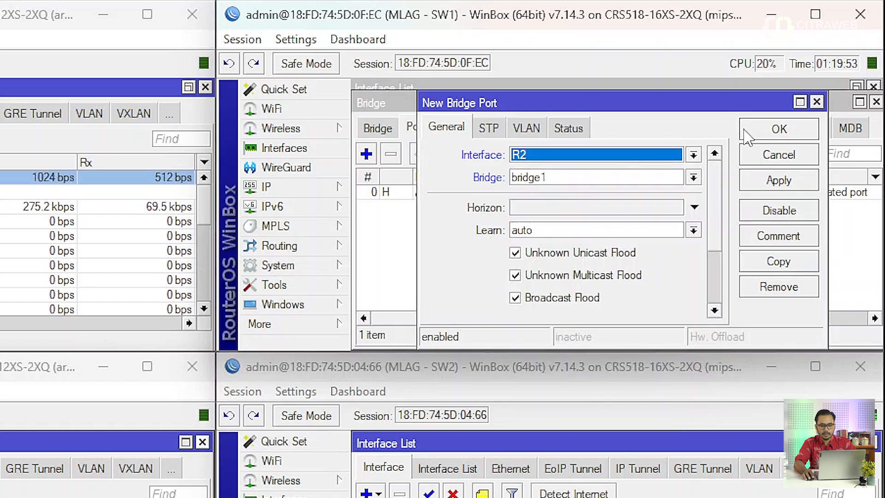
left_click(779, 129)
Add qsfp28-1-1 as a port of bridge1 on SW1.
left_click(366, 154)
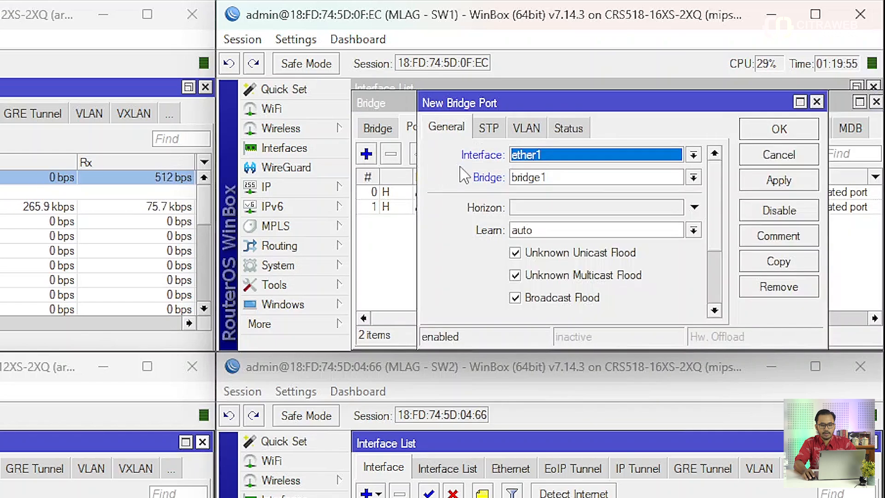
left_click(527, 156)
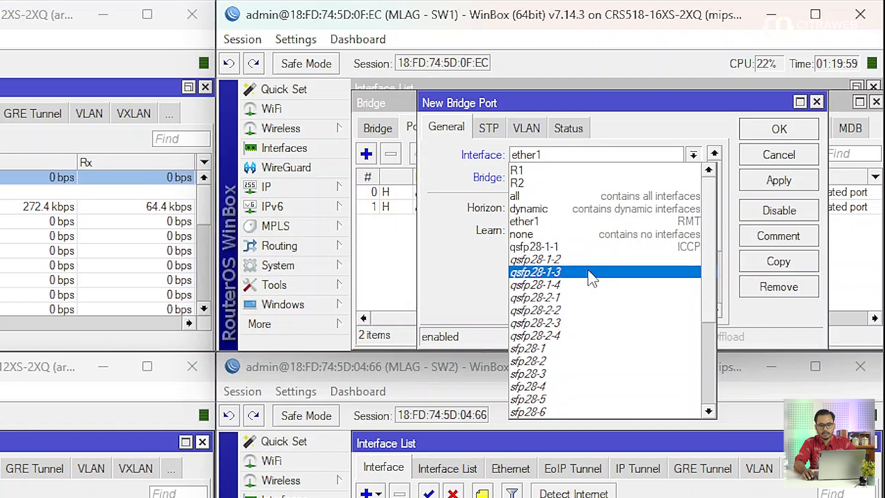
left_click(601, 249)
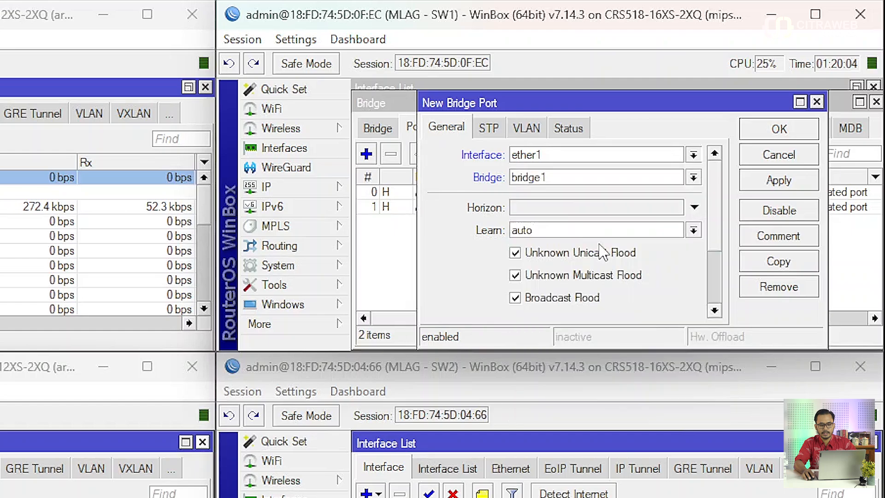
left_click(761, 131)
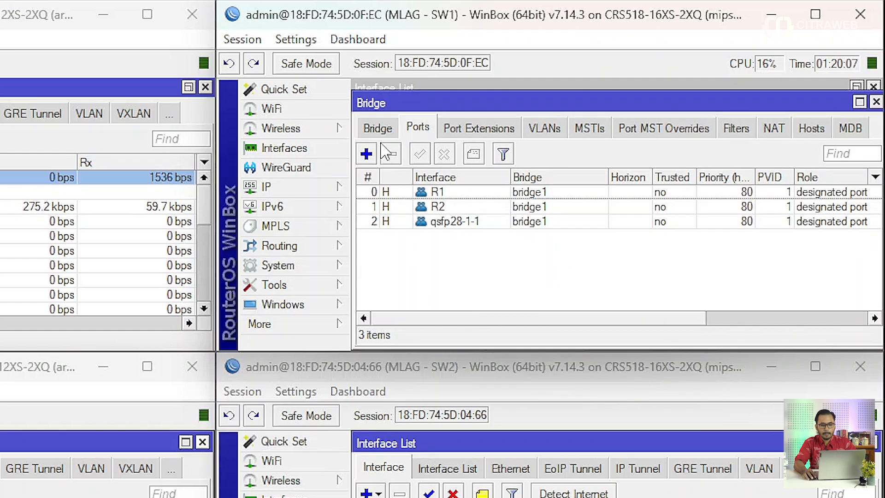
Open SW2's Bridge settings and add a bridge with the default name bridge1.
left_click(376, 127)
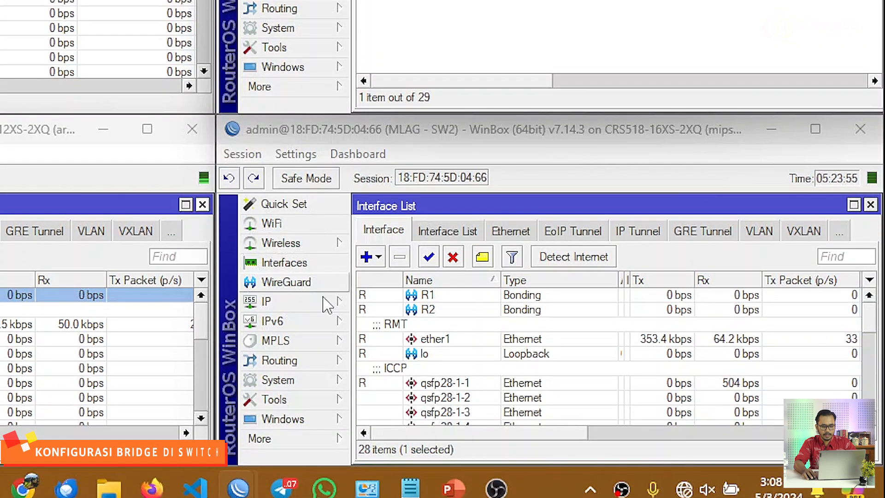
left_click(307, 443)
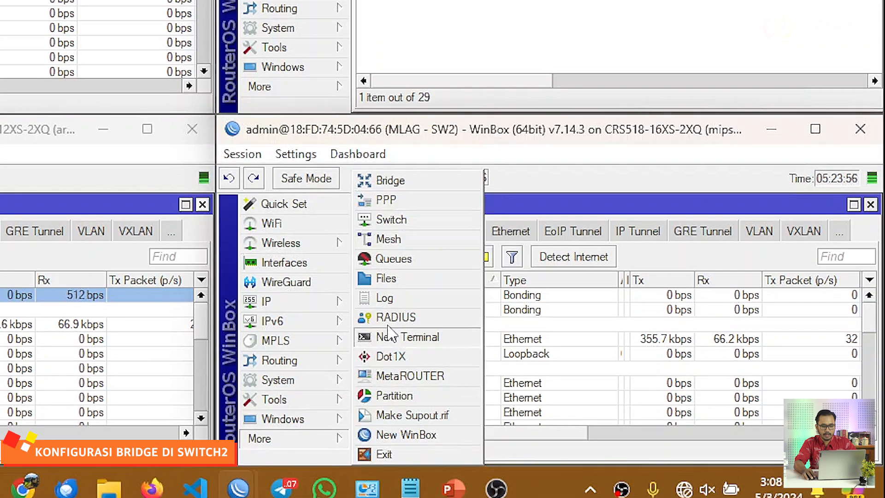
left_click(406, 181)
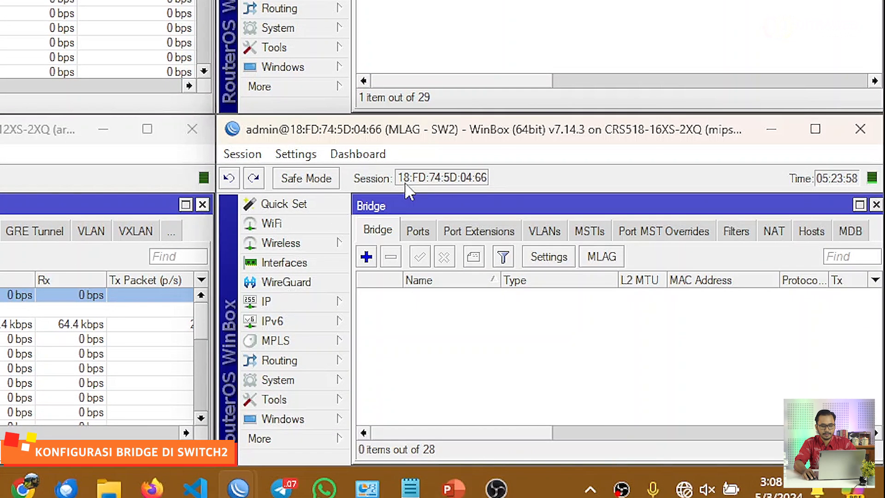
left_click(367, 257)
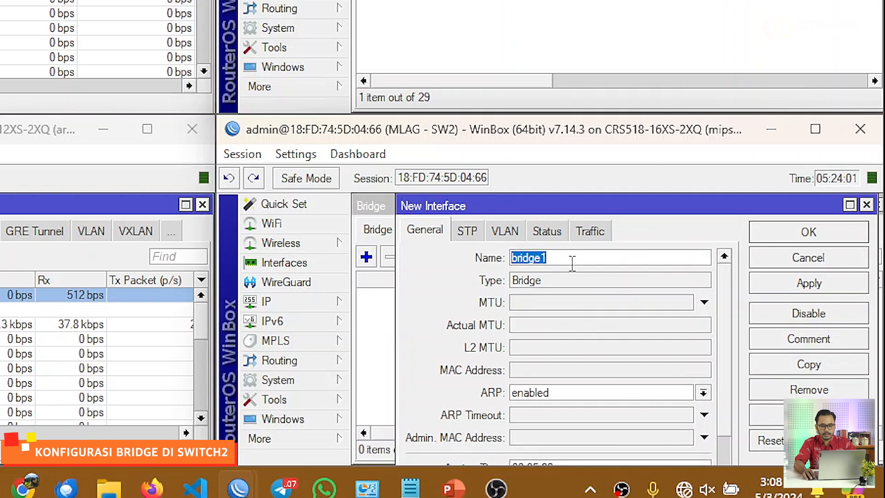
left_click(760, 236)
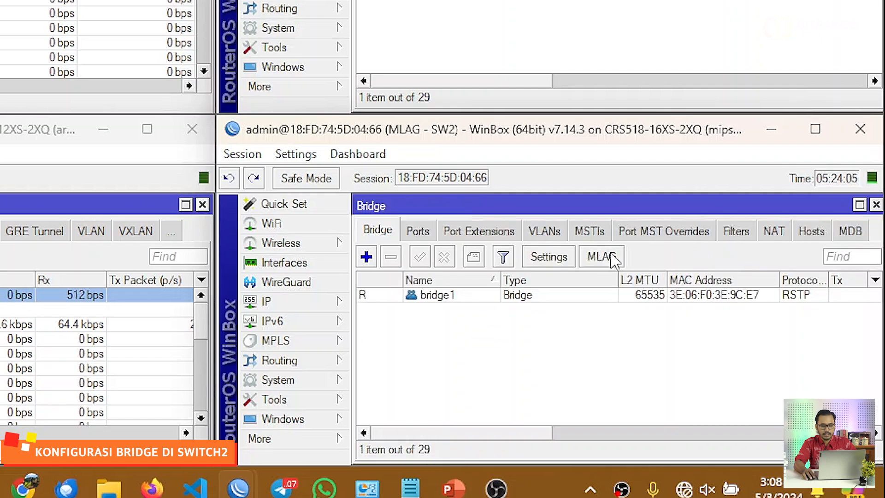
Add the R1 bonding interface as a port of bridge1 on SW2.
left_click(418, 233)
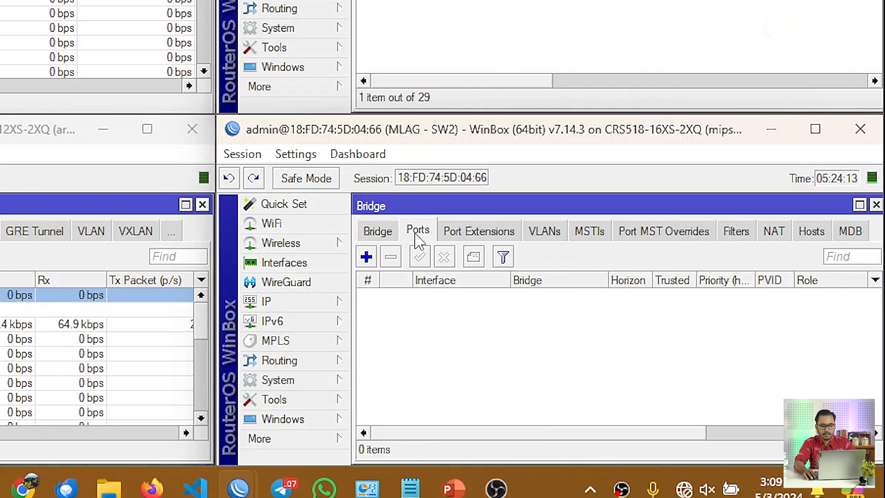
left_click(368, 257)
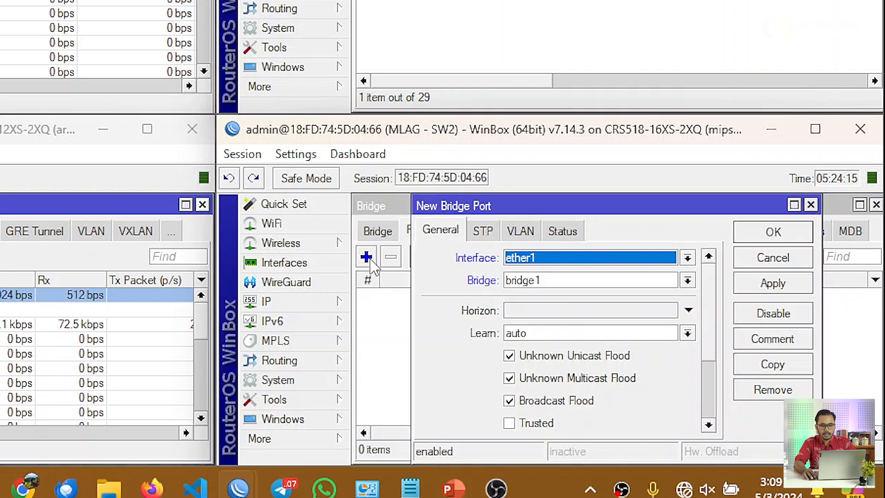
left_click(536, 260)
scroll(545, 165, "down", 1)
scroll(538, 45, "up", 1)
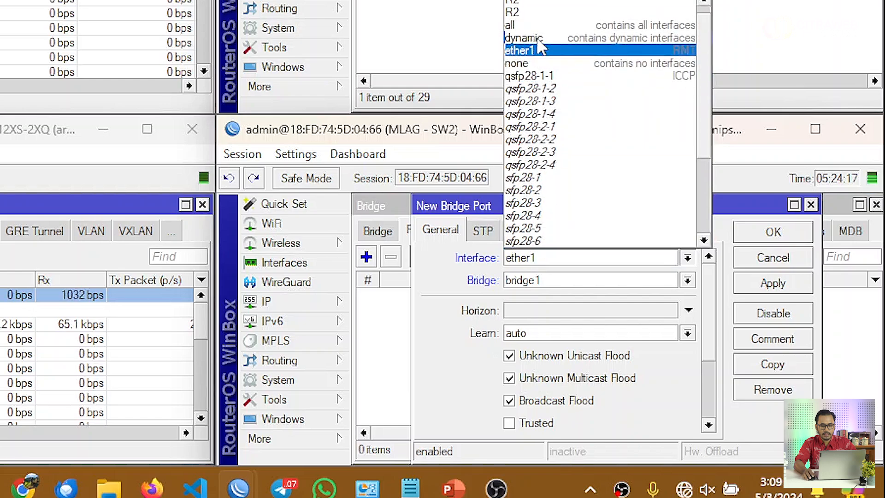
left_click(537, 2)
left_click(754, 239)
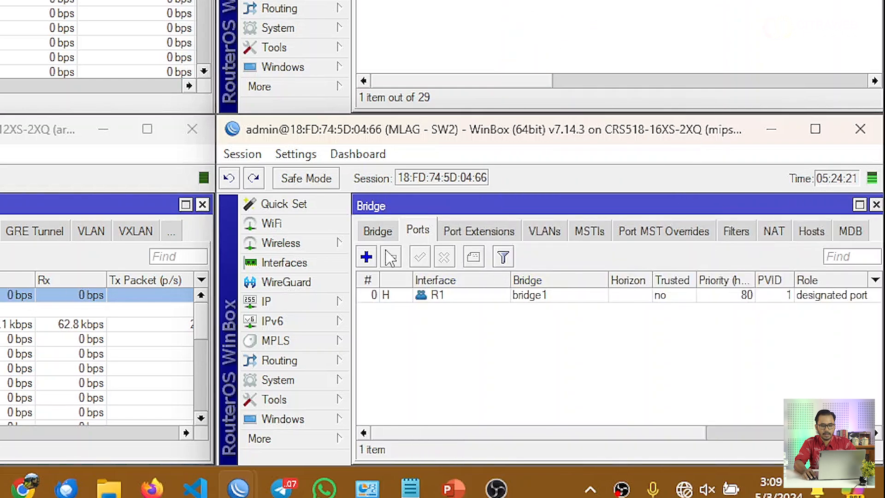
Add the R2 bonding interface as a port of bridge1 on SW2.
left_click(366, 256)
left_click(583, 263)
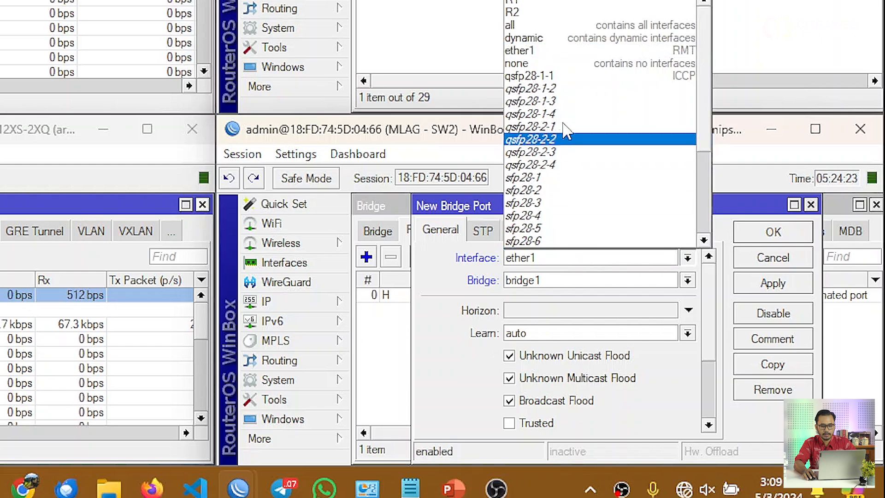
left_click(560, 12)
left_click(758, 235)
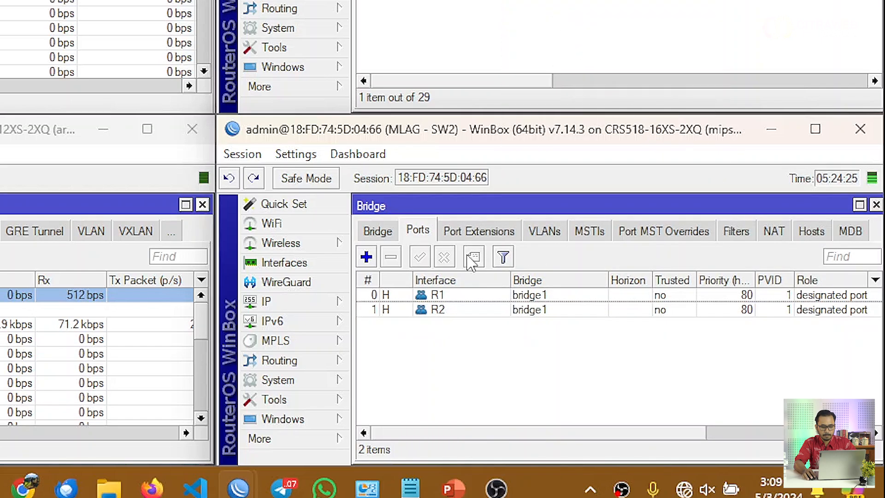
Add qsfp28-1-1 as a port of bridge1 on SW2.
left_click(373, 258)
left_click(538, 264)
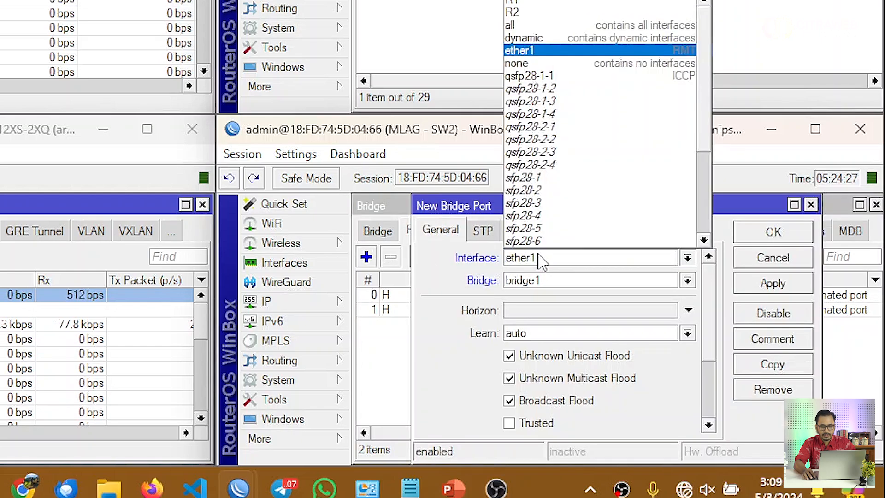
left_click(581, 65)
left_click(756, 234)
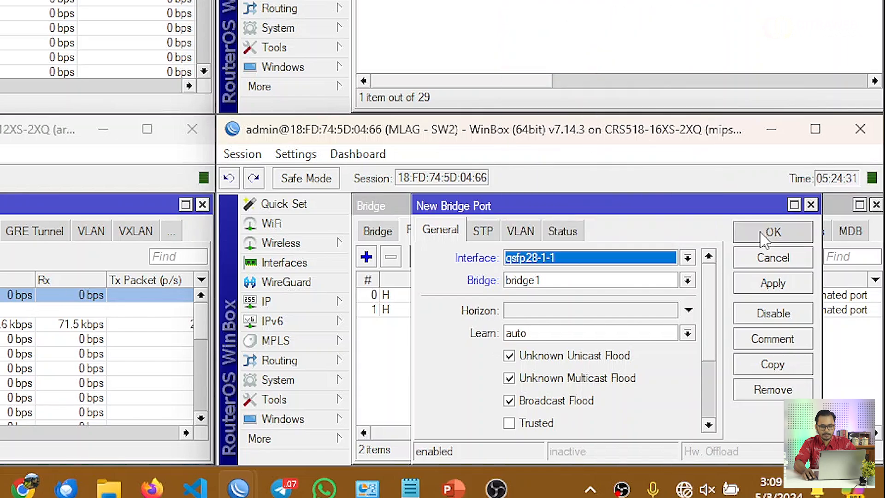
left_click(381, 232)
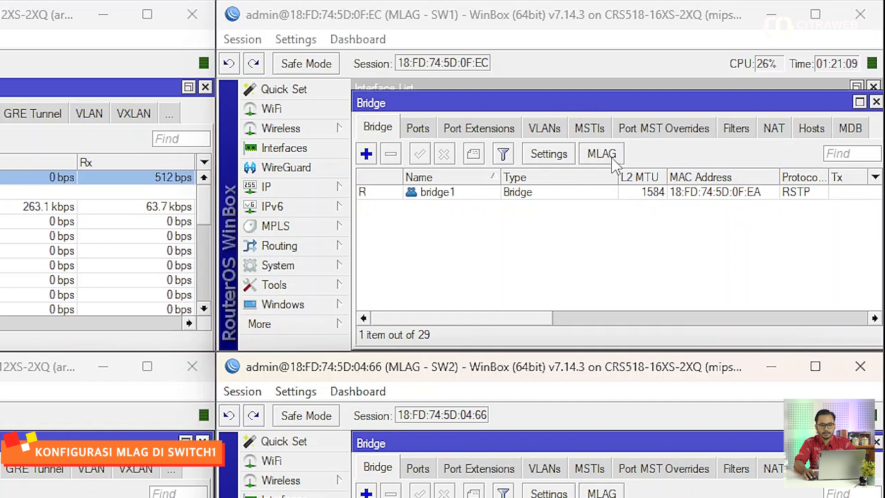
Enable MLAG on SW1 with bridge bridge1 and peer port qsfp28-1-1, and apply it.
left_click(602, 153)
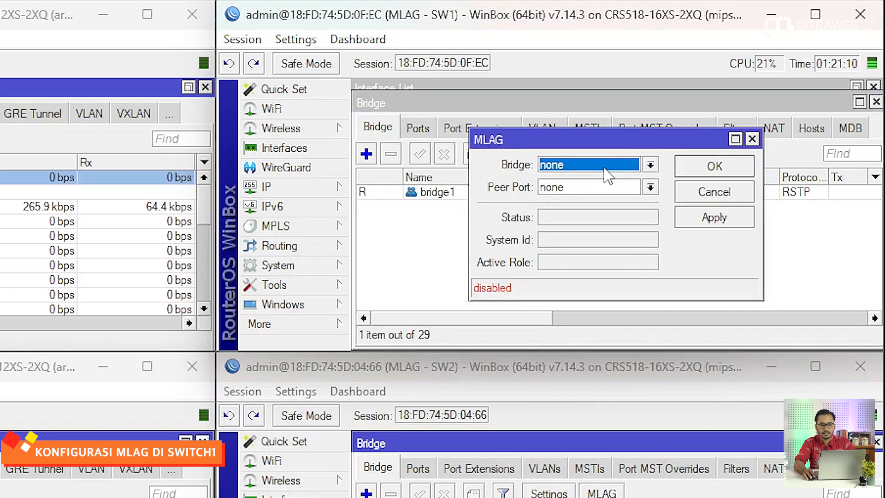
left_click(560, 162)
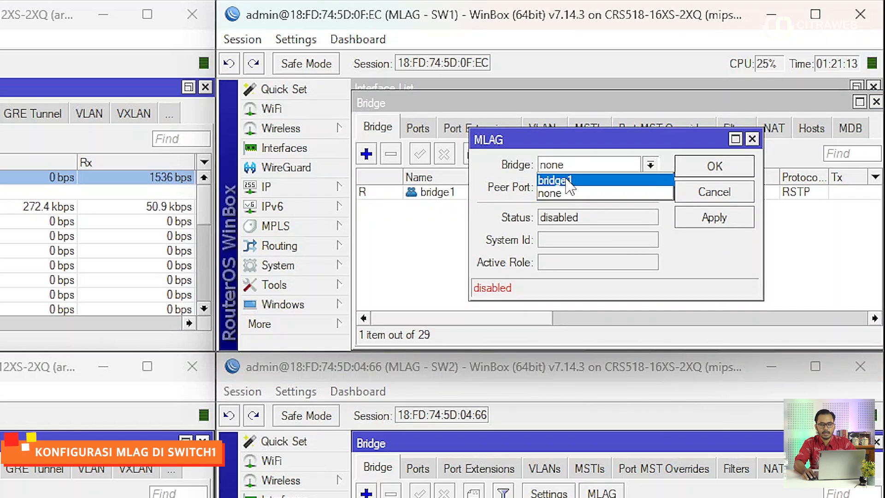
left_click(567, 182)
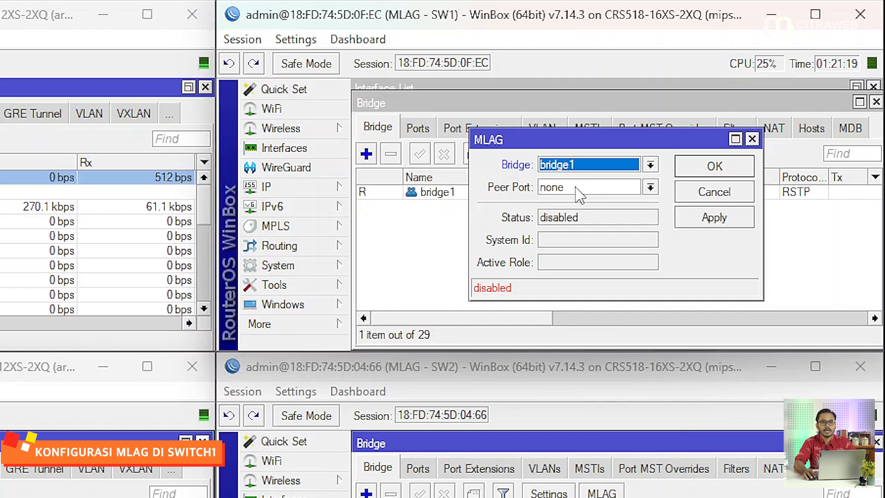
left_click(580, 193)
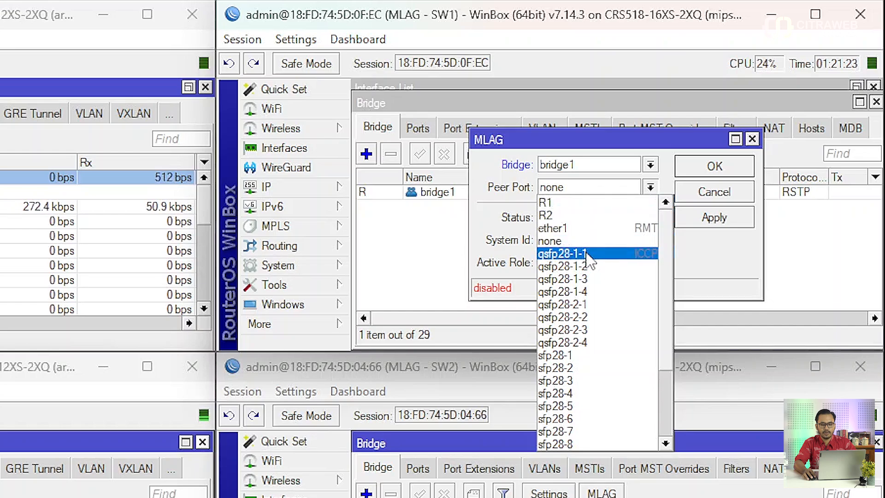
left_click(586, 254)
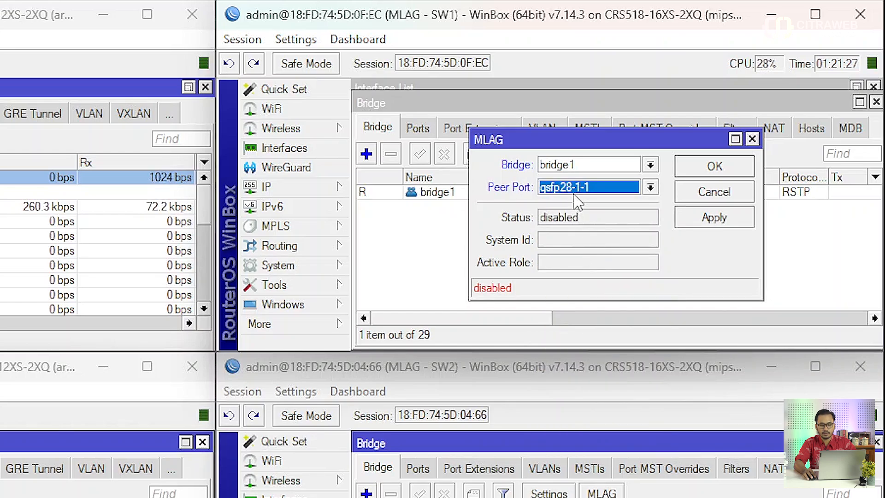
left_click(709, 219)
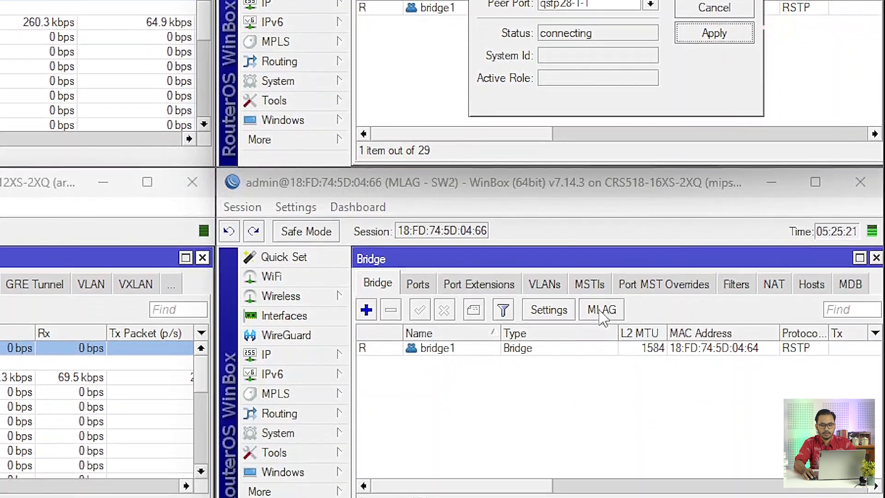
Enable MLAG on SW2 with bridge bridge1 and peer port qsfp28-1-1, and apply it.
left_click(601, 494)
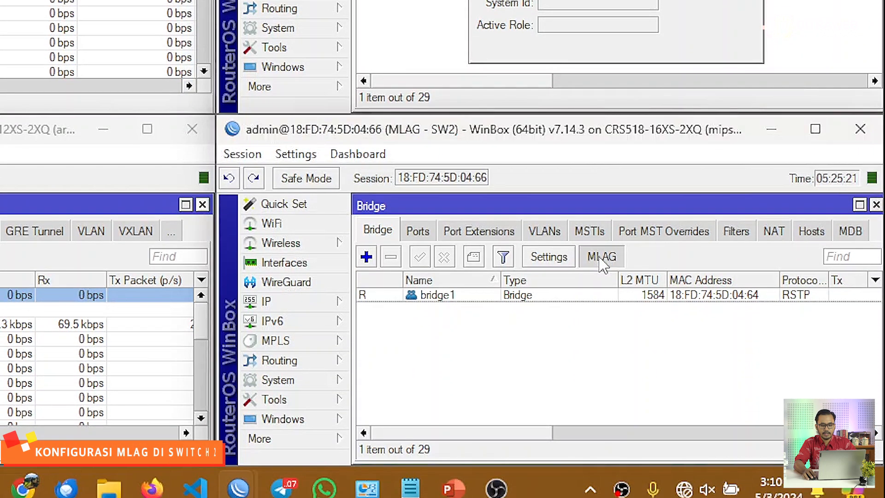
left_click_drag(534, 255, 492, 205)
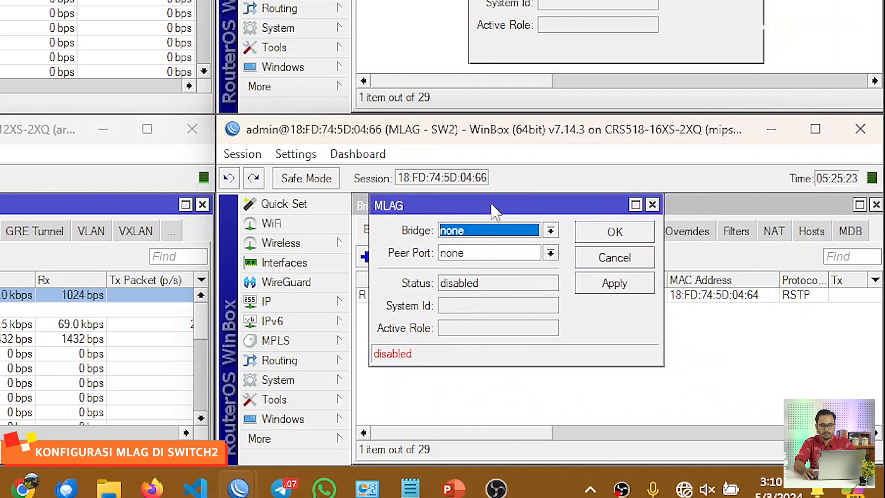
left_click(505, 233)
left_click(508, 248)
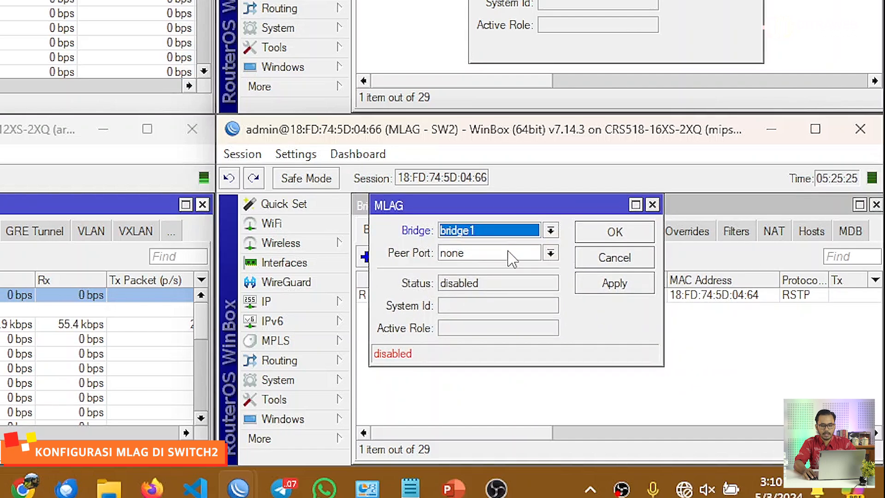
left_click(512, 258)
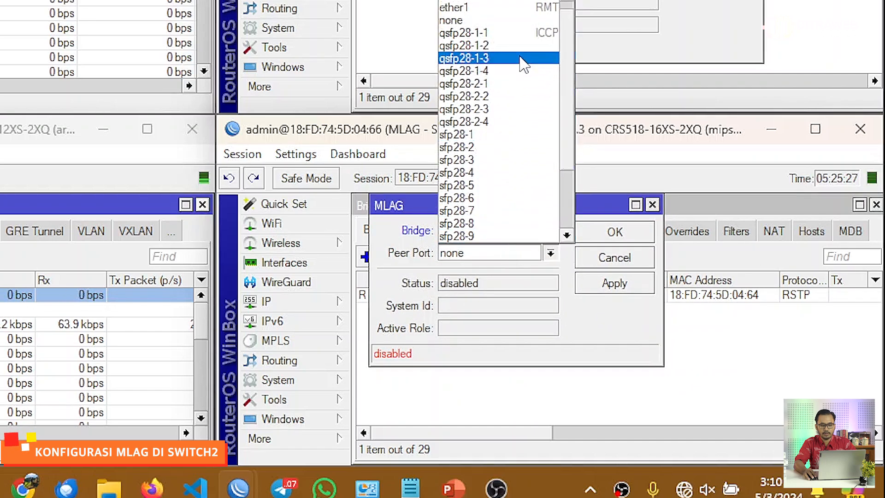
left_click(521, 34)
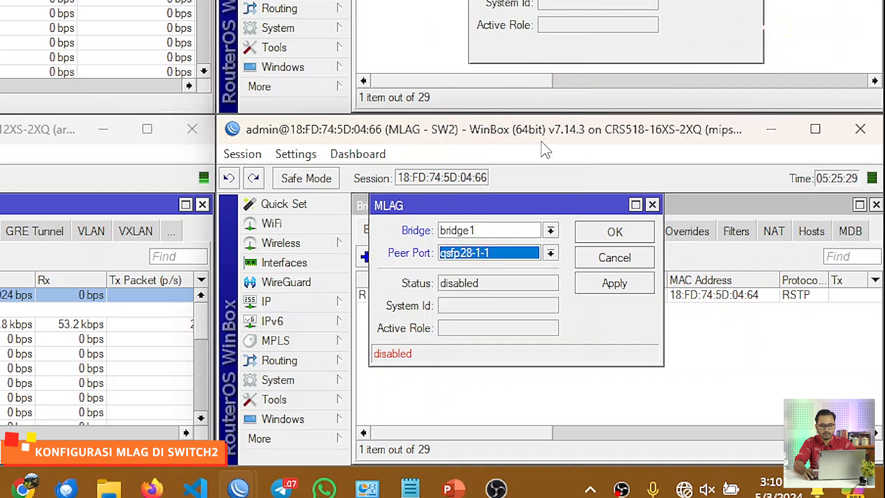
left_click(613, 284)
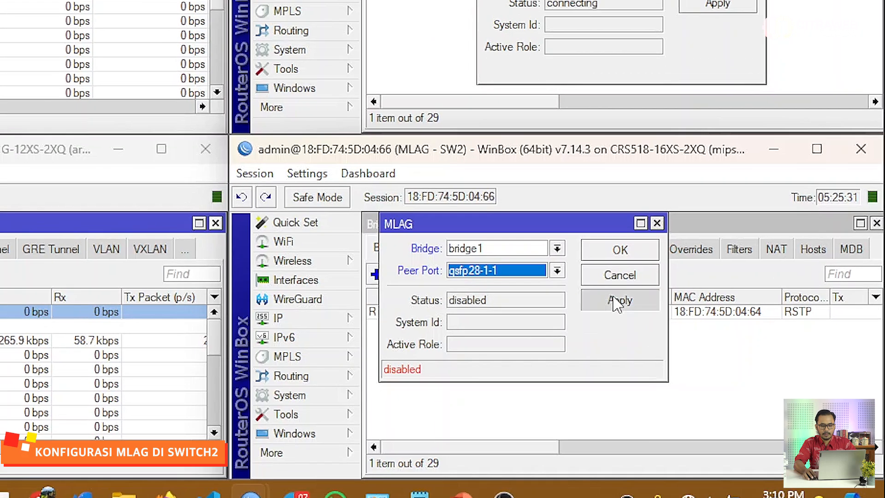
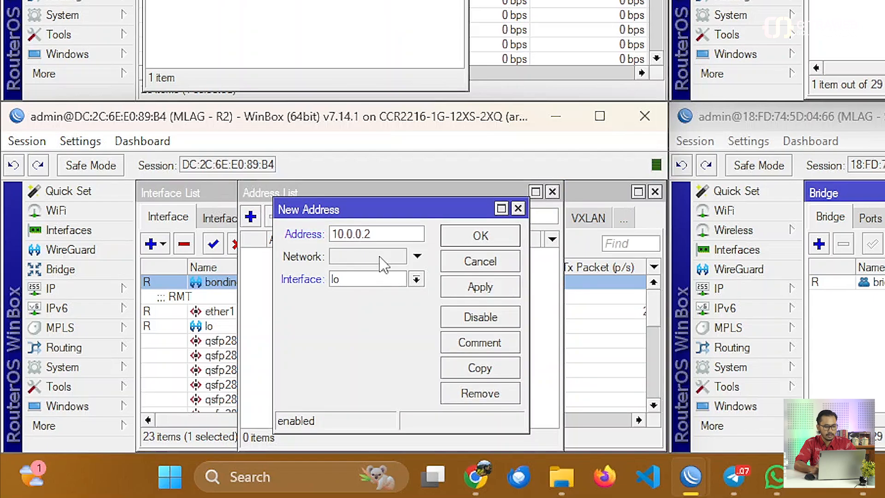
Add the address 10.0.0.2/30 on interface bonding1 on R2.
left_click(397, 280)
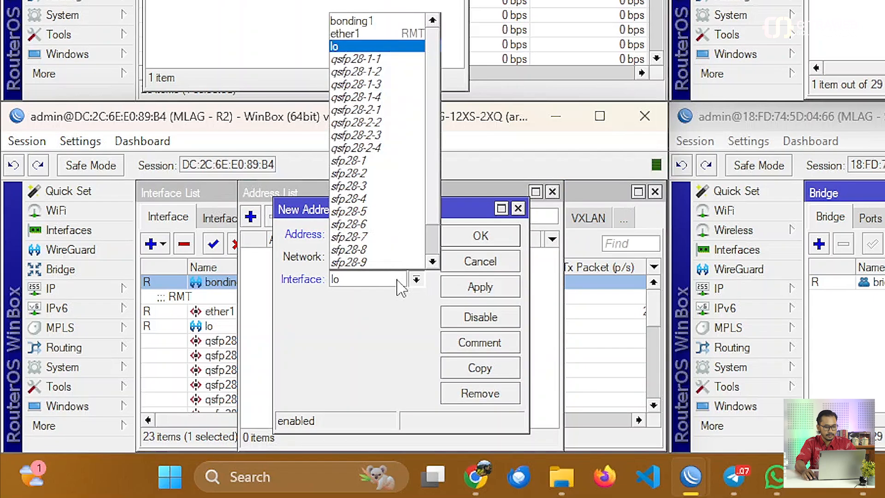
scroll(391, 92, "down", 1)
scroll(388, 94, "up", 1)
left_click(388, 21)
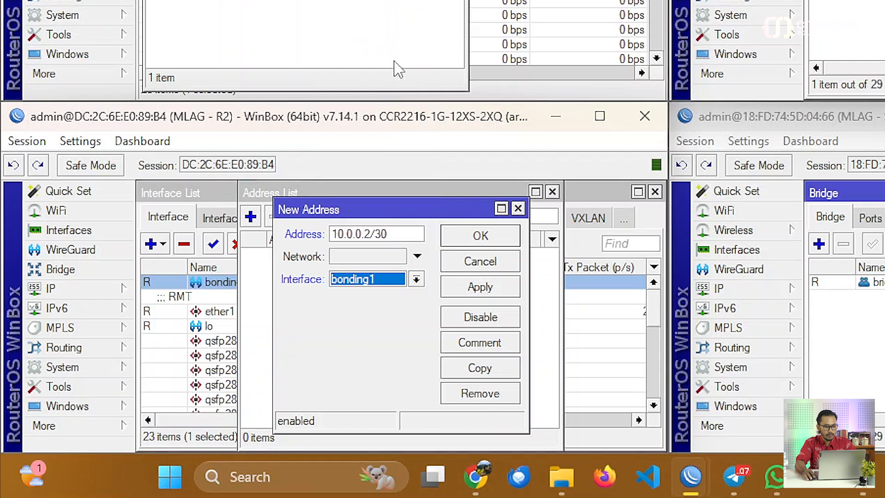
left_click(480, 286)
left_click(484, 244)
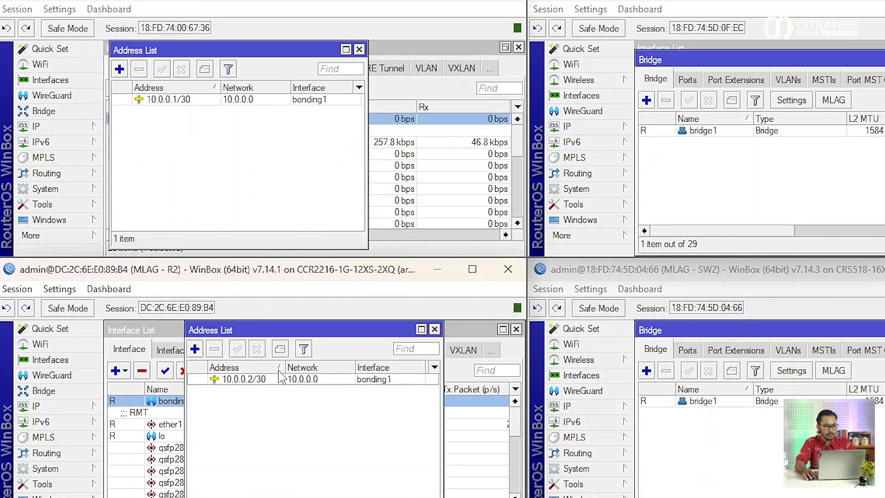
Open Ping on R1 and ping 10.0.0.2.
left_click(76, 205)
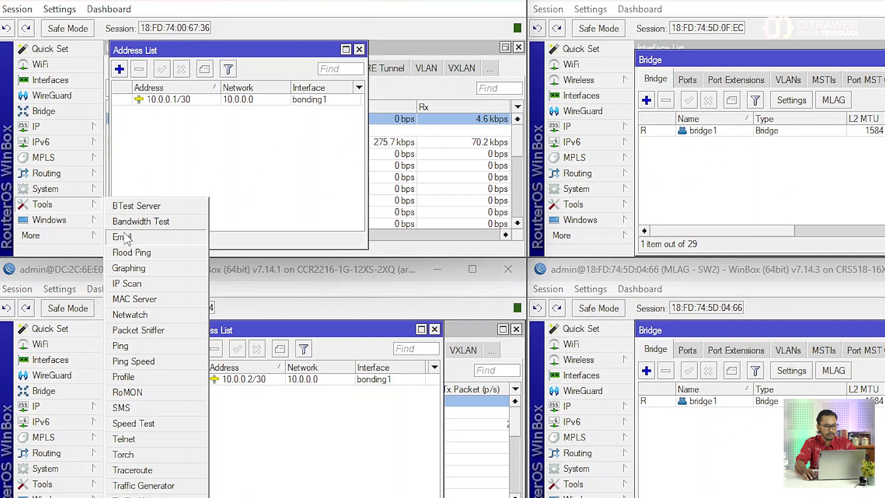
left_click(140, 351)
left_click_drag(282, 56, 343, 59)
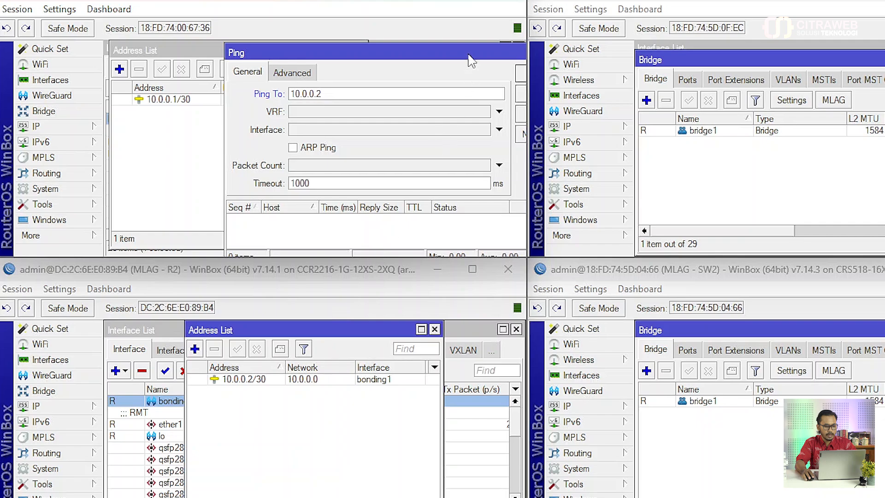
left_click_drag(469, 60, 424, 58)
left_click(481, 75)
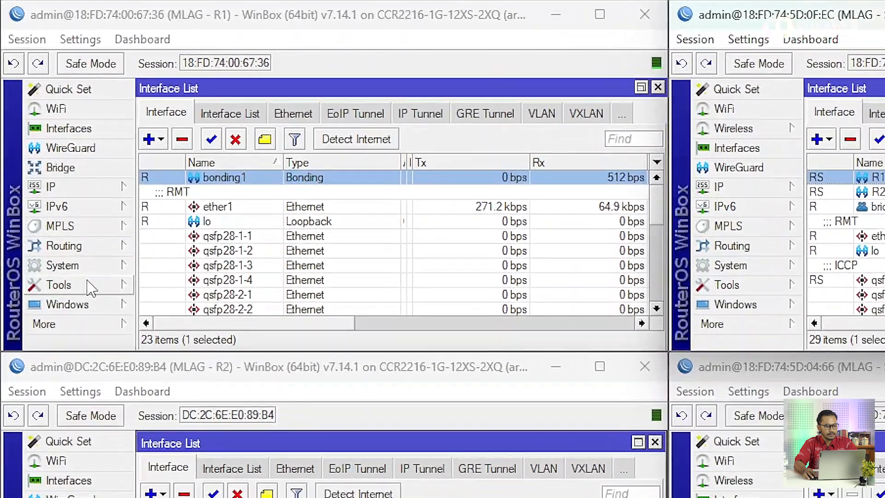
Start a UDP Bandwidth Test from R1 to 10.0.0.2 with direction send and local Tx speed 1G.
left_click(56, 189)
left_click(197, 306)
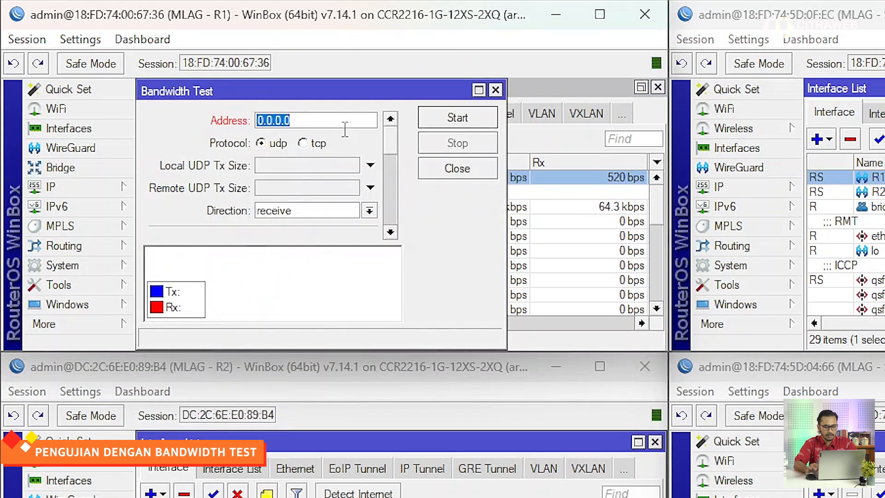
type("10")
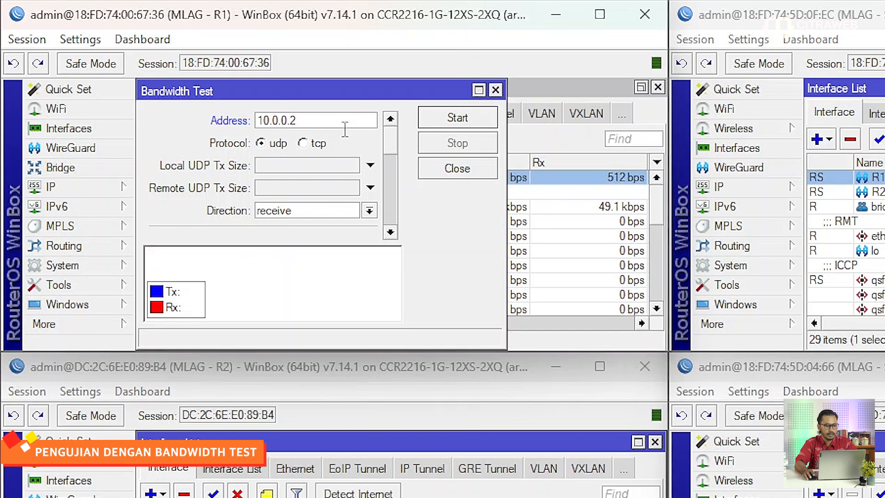
scroll(355, 203, "down", 1)
left_click(368, 188)
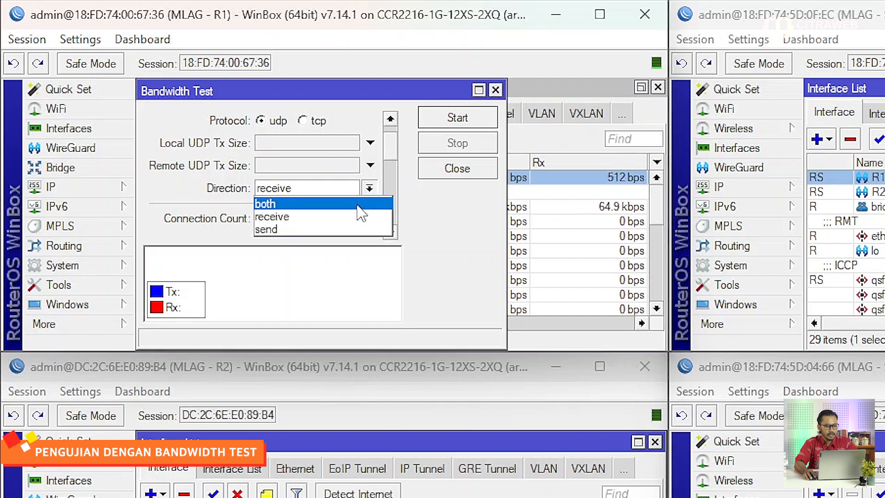
left_click(358, 229)
scroll(360, 226, "down", 1)
scroll(359, 226, "down", 2)
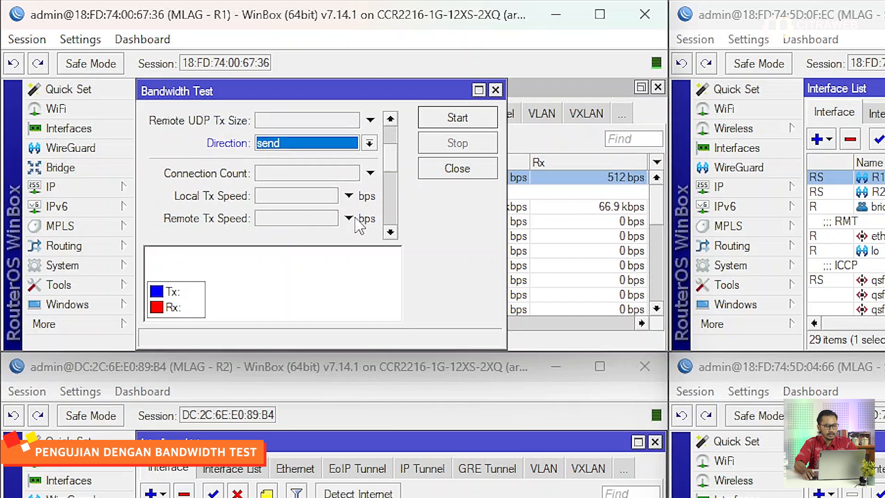
left_click(313, 178)
type("1G")
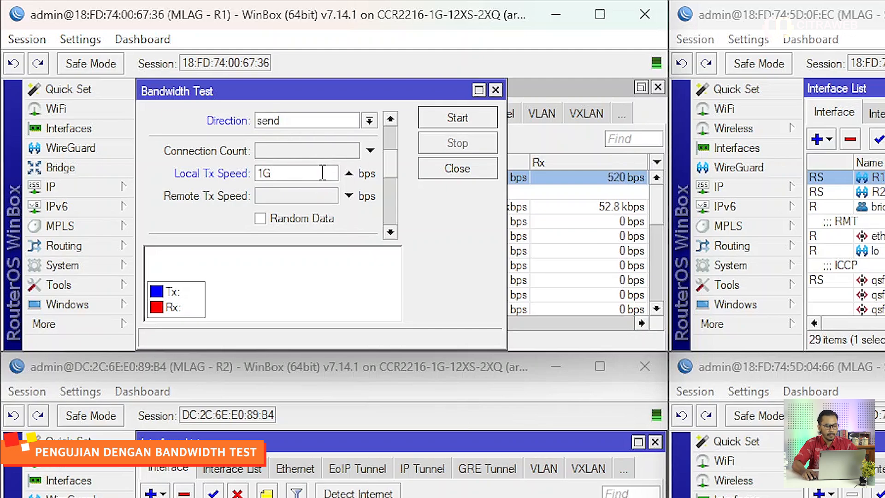
left_click(450, 120)
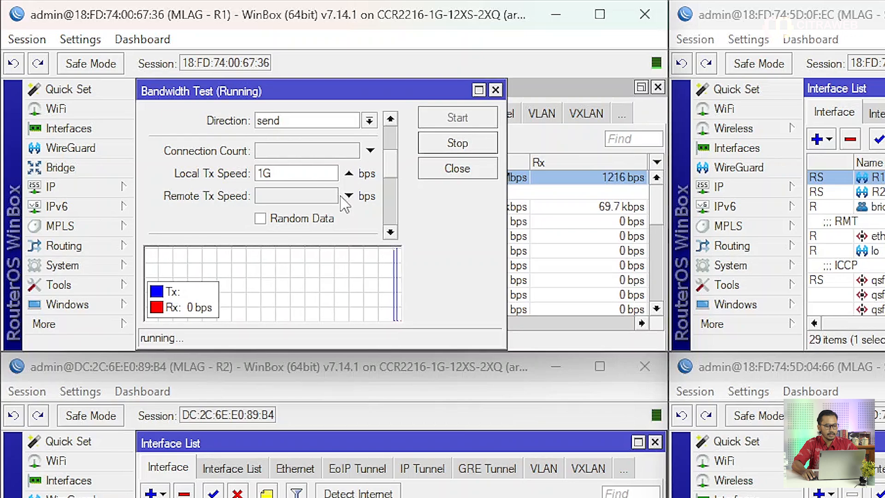
Examine traffic on SW1's bonds and the sfp28-15 and sfp28-16 ports toward R1 and R2.
scroll(348, 212, "down", 3)
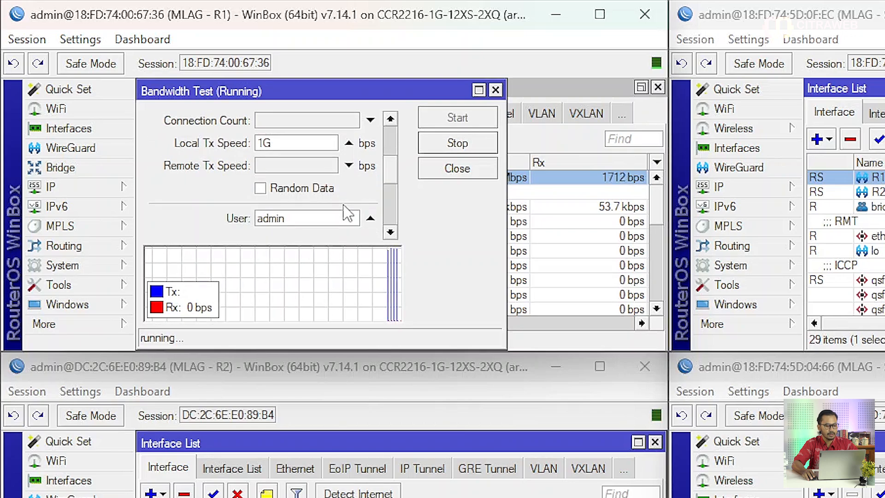
scroll(348, 213, "down", 2)
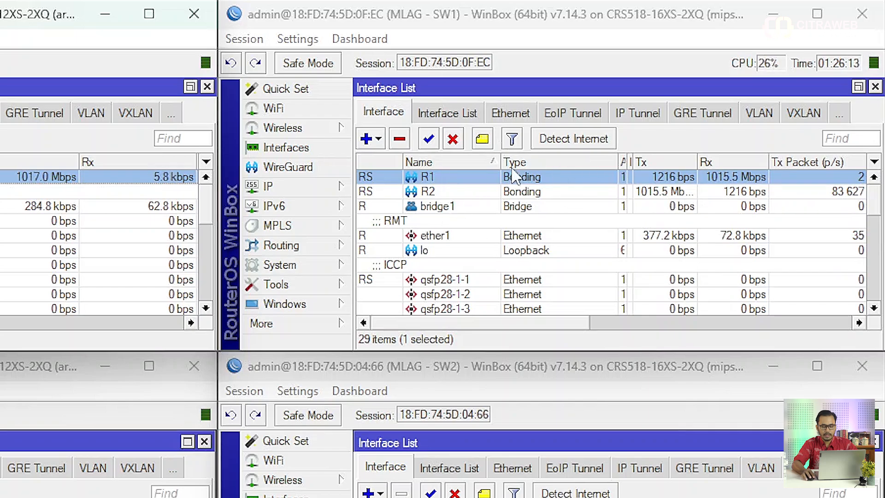
scroll(871, 231, "down", 1)
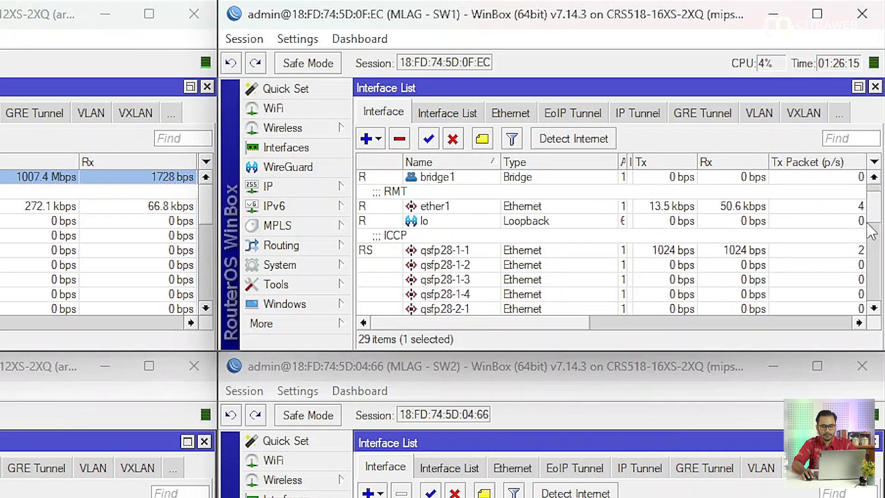
left_click_drag(867, 223, 865, 299)
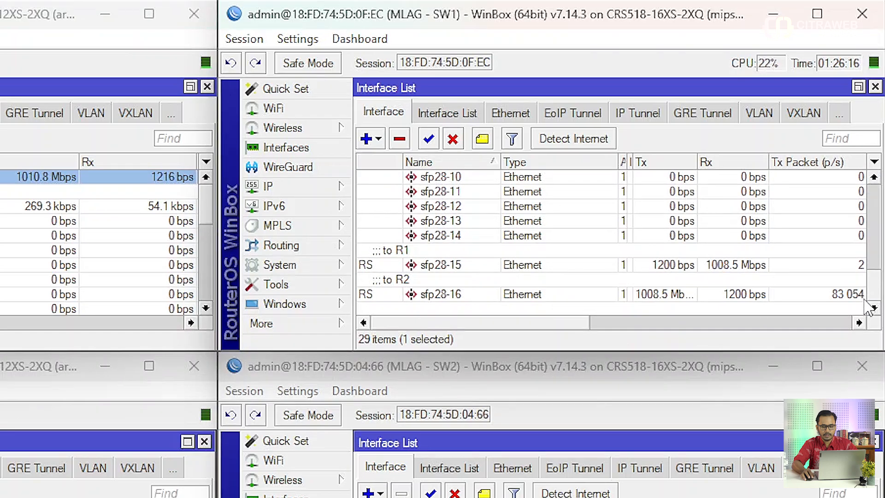
left_click(741, 266)
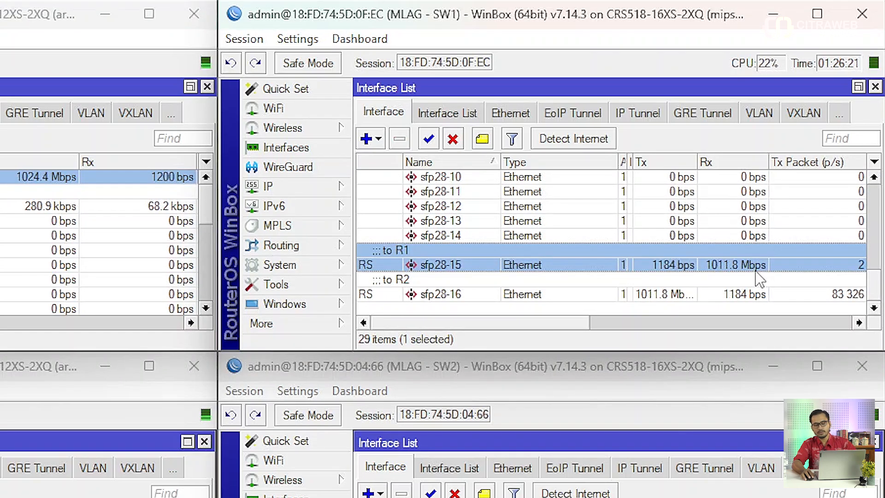
left_click(665, 297)
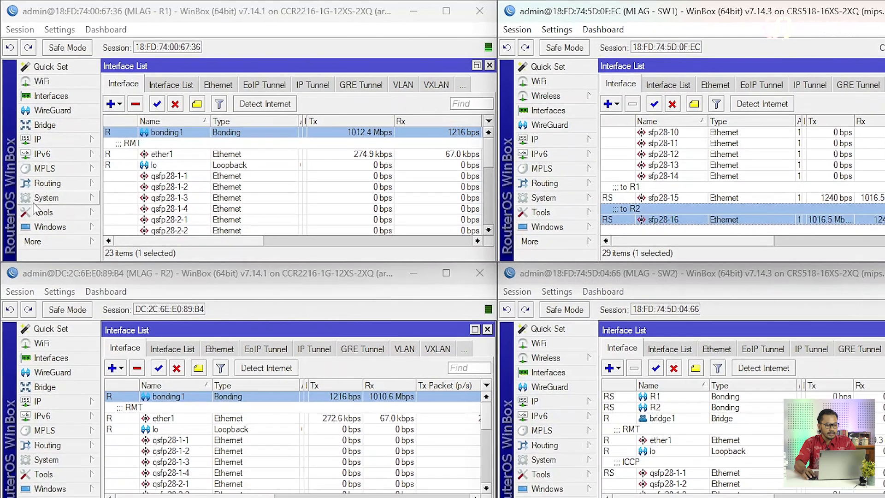
Review the running bandwidth test results on R1.
left_click(40, 189)
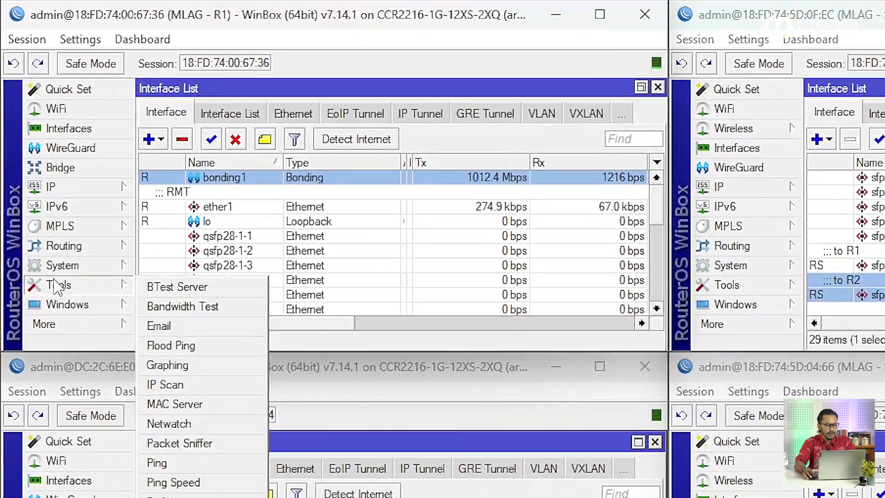
left_click(159, 308)
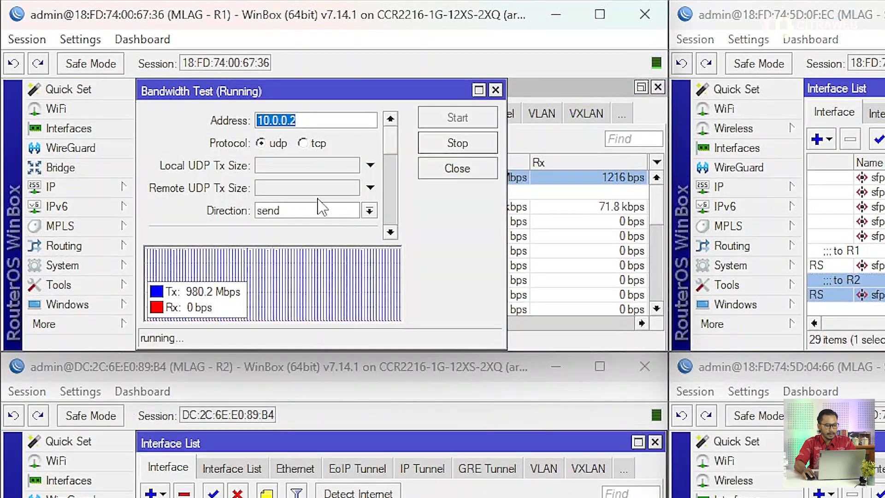
scroll(321, 248, "down", 2)
scroll(318, 251, "down", 5)
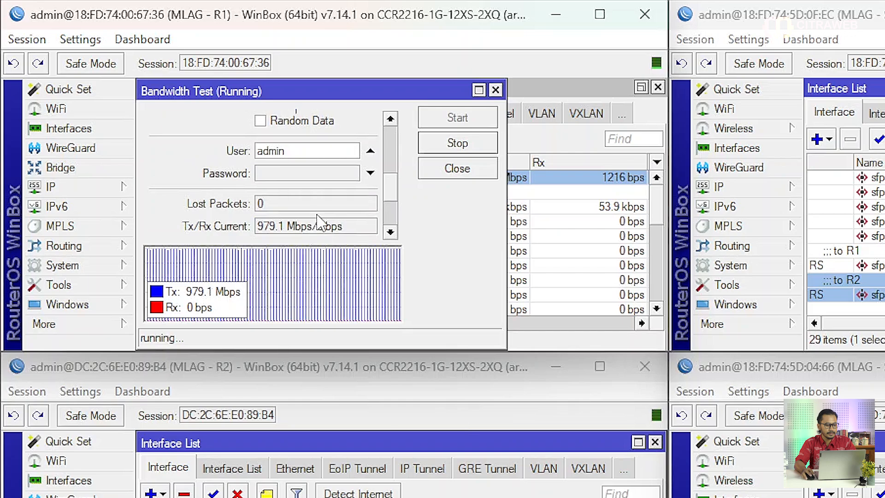
Start a continuous ping from R1 to 10.0.0.2 alongside the bandwidth test and arrange its window.
left_click(99, 286)
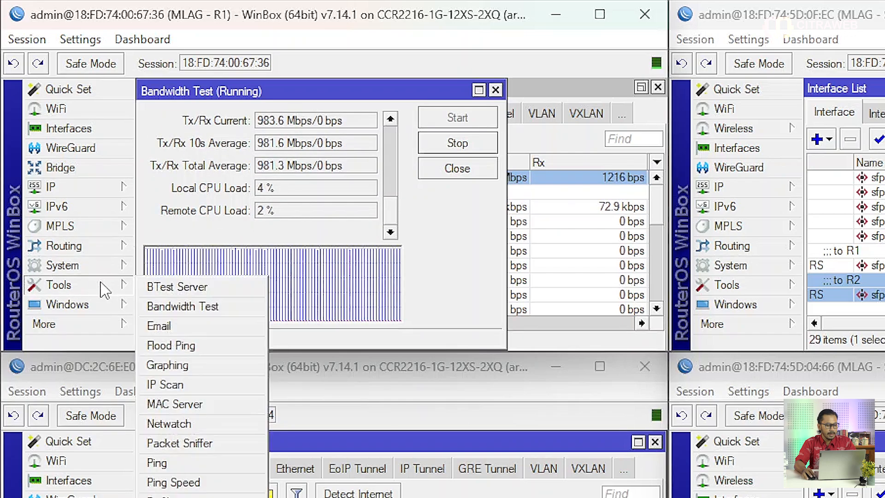
left_click(169, 465)
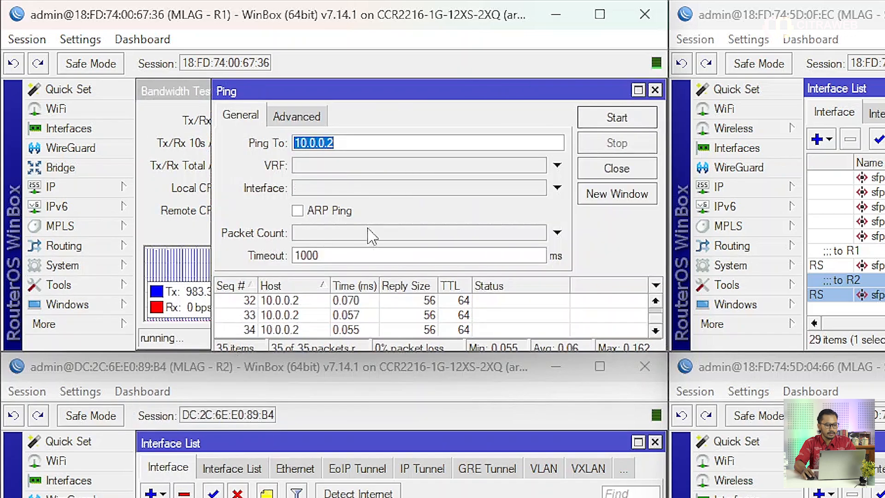
left_click(616, 118)
left_click_drag(302, 87, 447, 77)
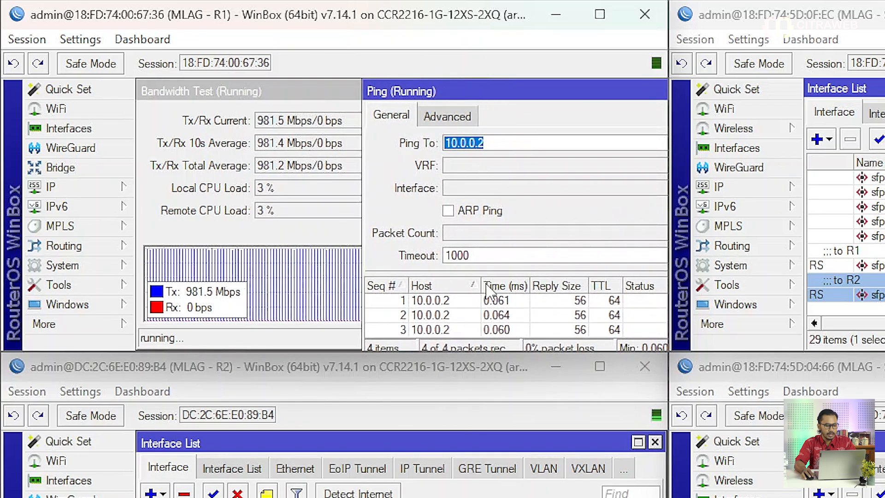
left_click_drag(482, 285, 459, 283)
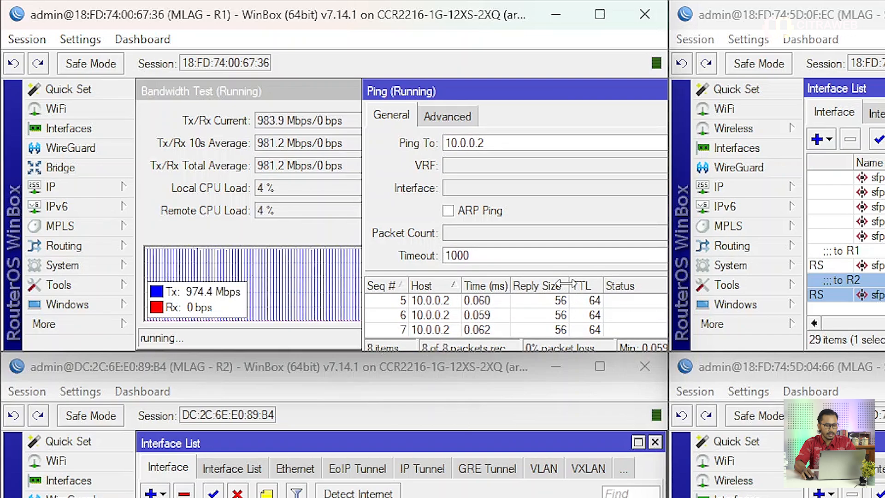
left_click_drag(567, 288, 536, 282)
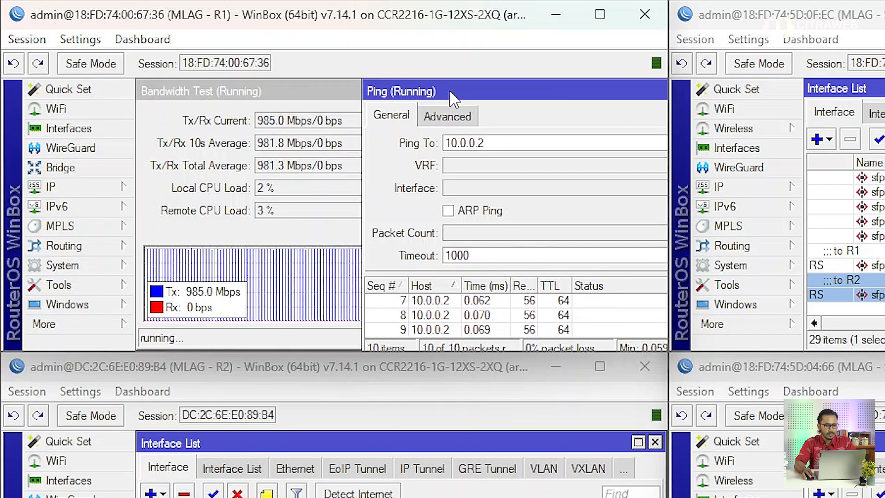
left_click_drag(451, 95, 470, 73)
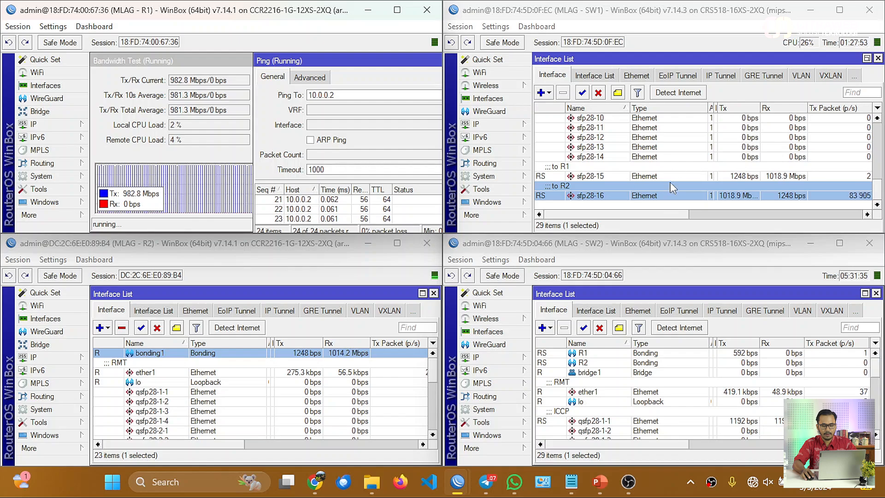
Examine bond traffic in the SW1 and SW2 interface lists.
scroll(737, 177, "up", 6)
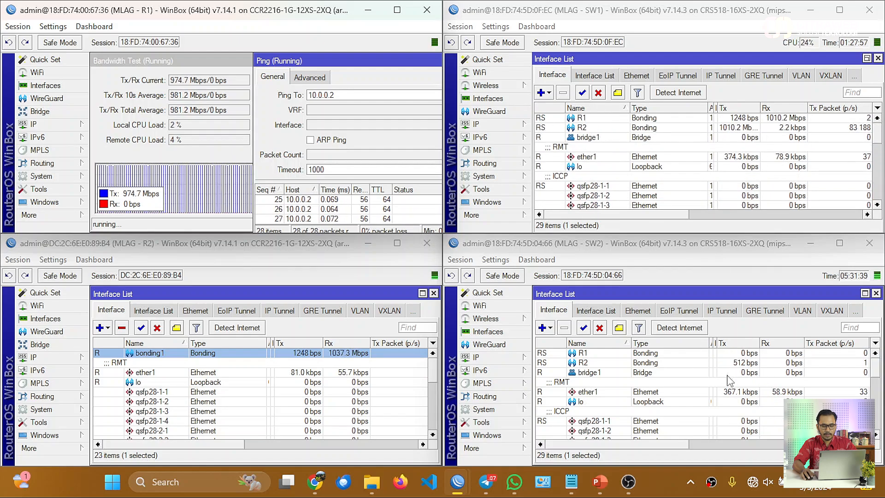
scroll(732, 368, "down", 8)
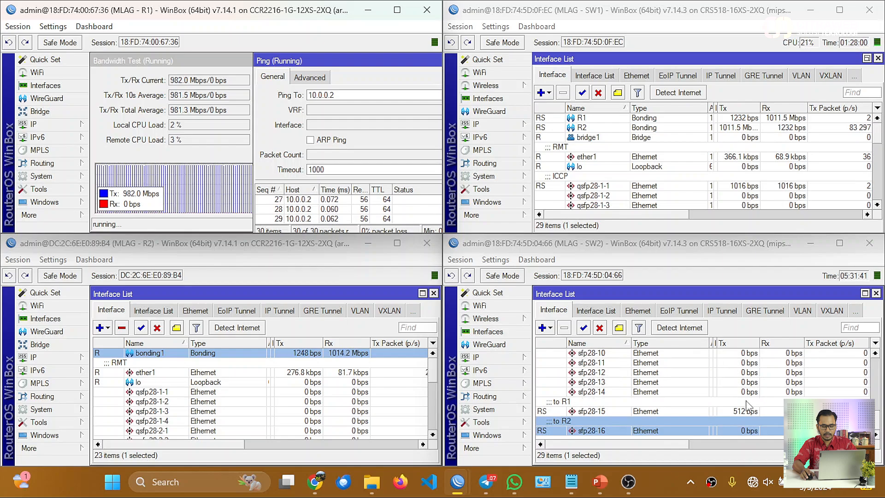
scroll(742, 387, "up", 7)
scroll(751, 402, "up", 1)
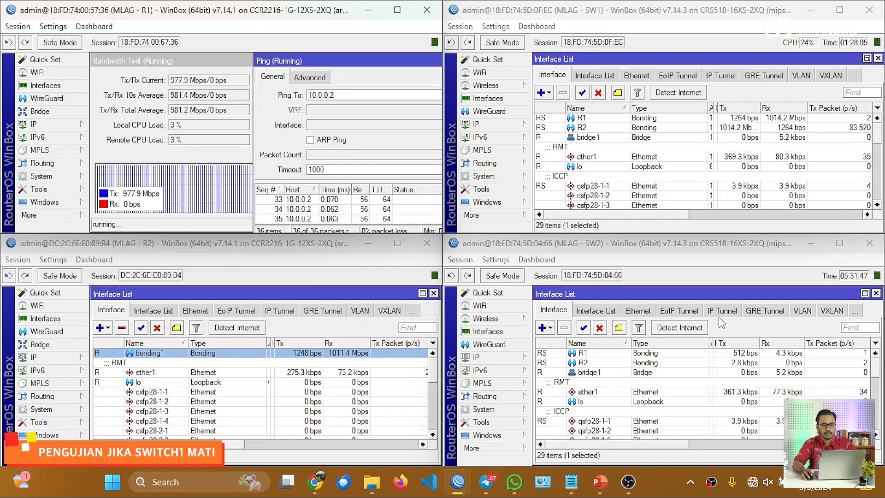
Reboot SW1 to test MLAG failover.
left_click(497, 178)
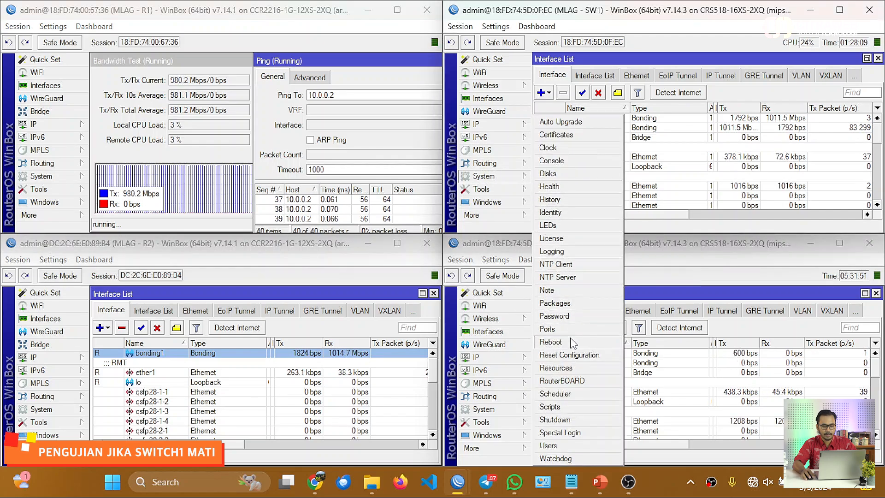
left_click(559, 341)
left_click(687, 139)
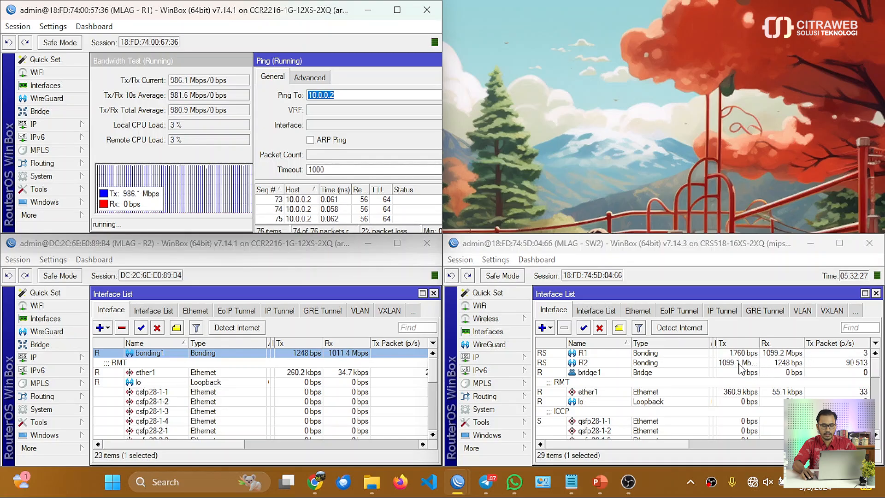
Watch traffic after SW1 returns and cancel its Change Password prompt.
scroll(739, 367, "down", 8)
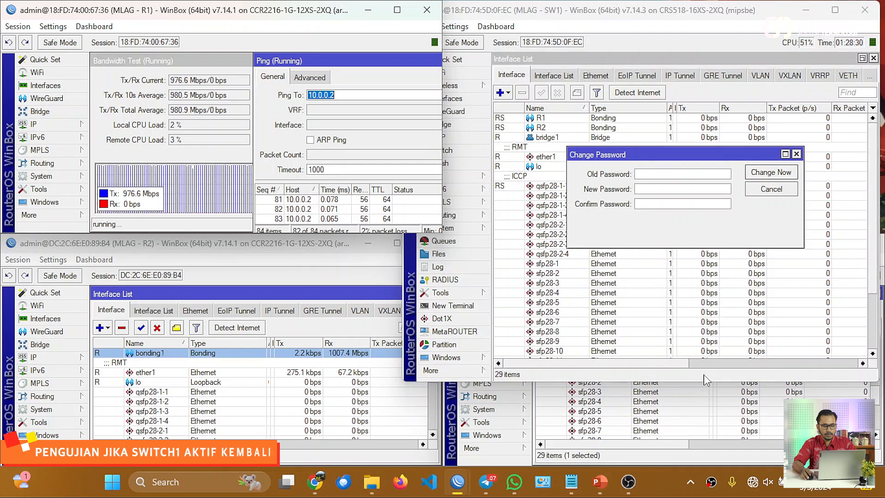
scroll(733, 401, "up", 5)
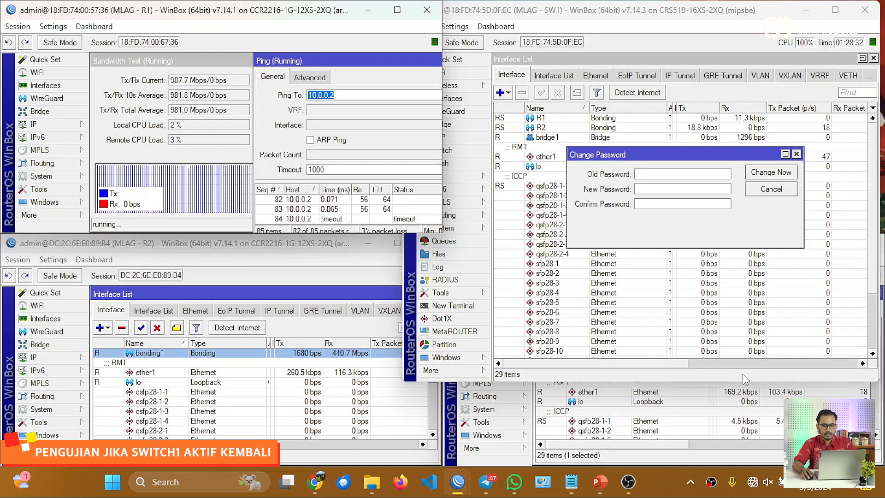
left_click(769, 188)
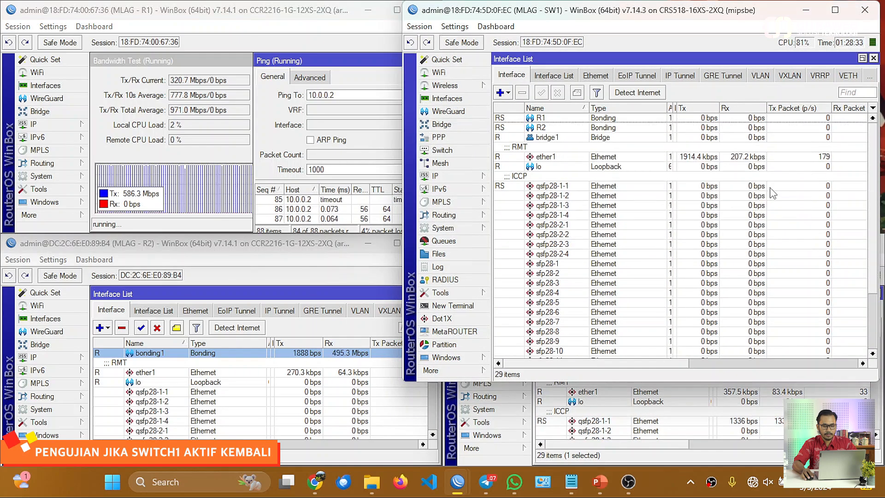
Move the SW1 WinBox window to the top-right quadrant beside the R1 window.
left_click(357, 193)
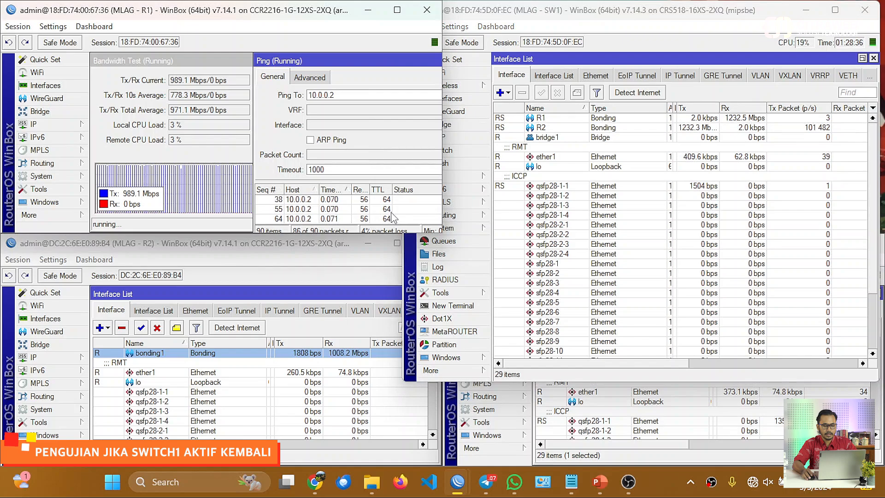
left_click(274, 190)
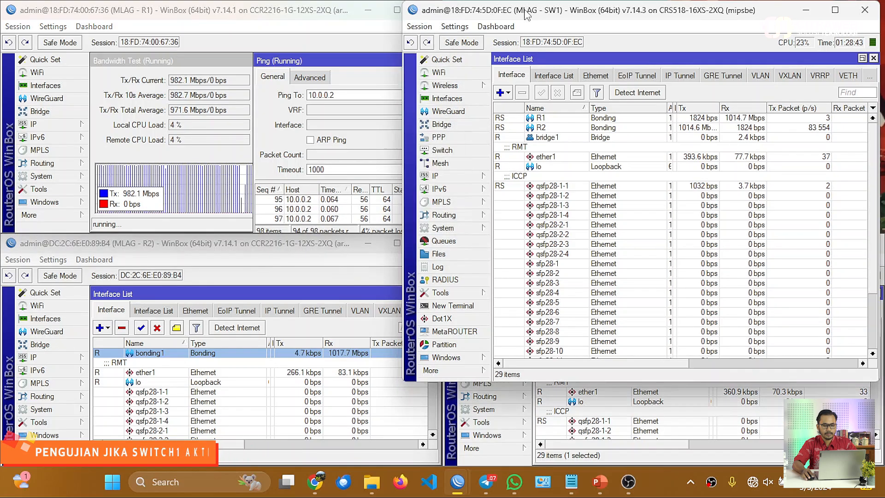
left_click_drag(523, 10, 870, 17)
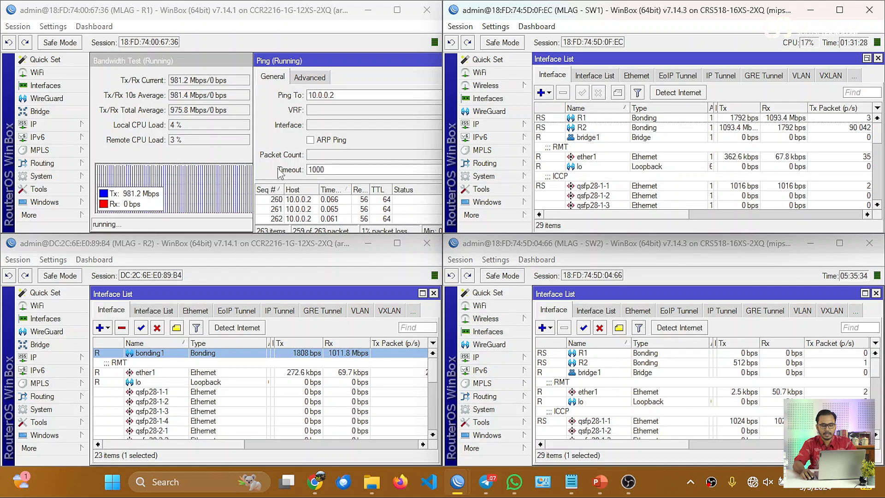
Disable SW1's sfp28-15 interface, the link to R1, while the test runs.
left_click(600, 120)
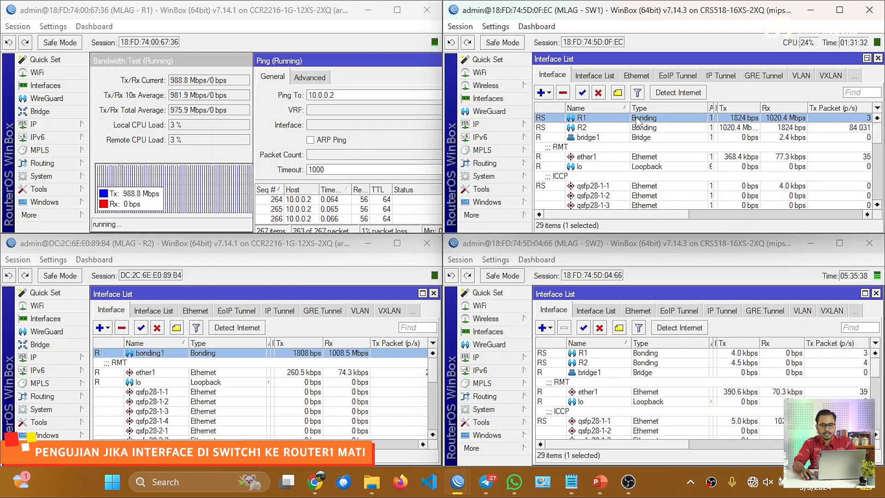
scroll(669, 151, "down", 2)
scroll(669, 151, "down", 7)
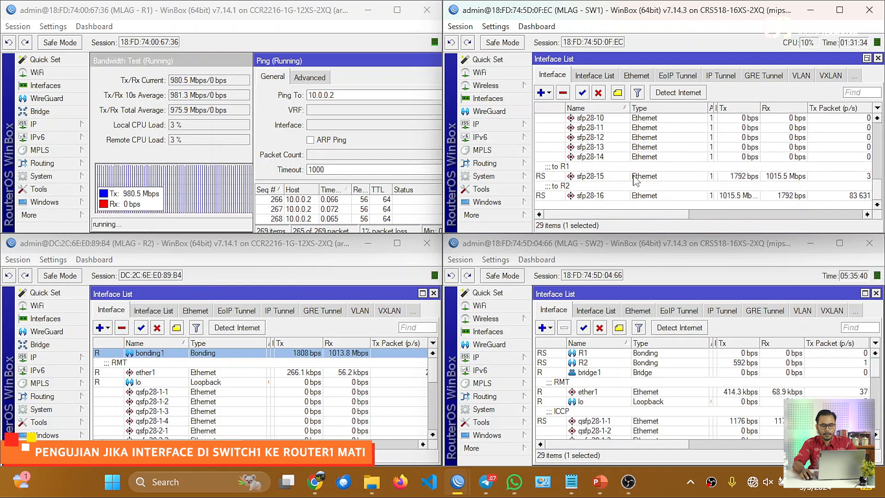
left_click(636, 179)
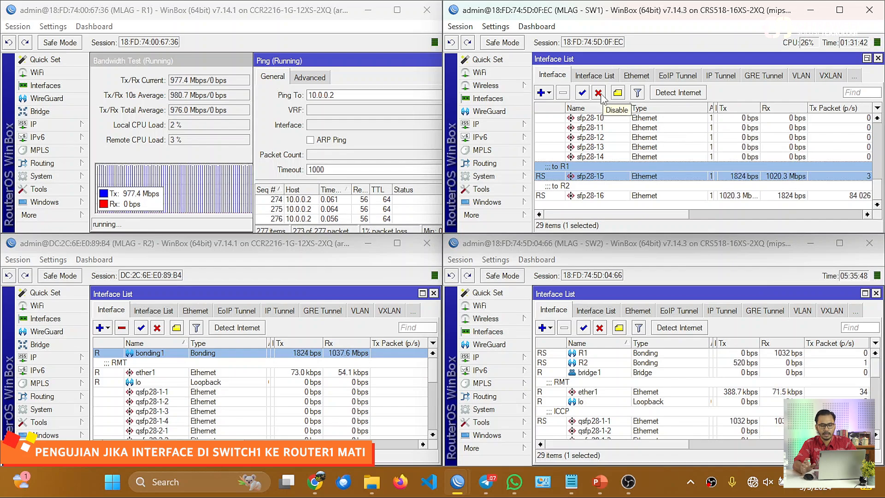
left_click(600, 93)
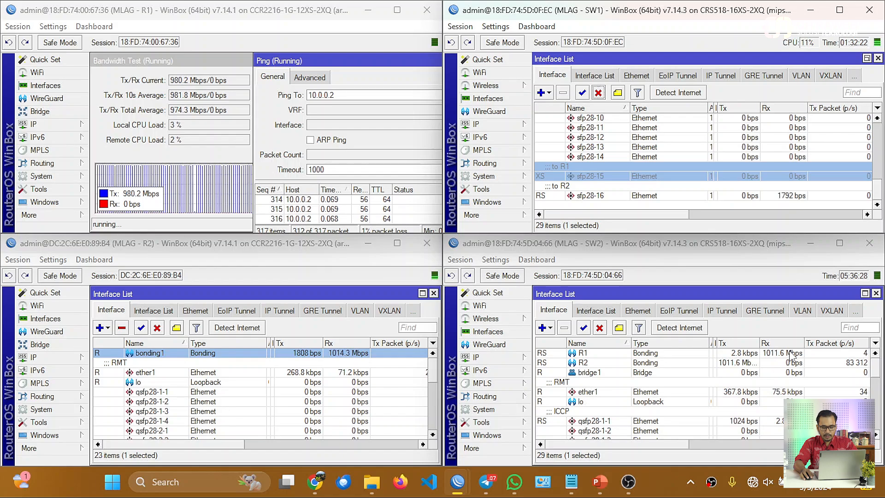
Disable SW2's sfp28-16 interface, the link to R2, while the test runs.
left_click(790, 353)
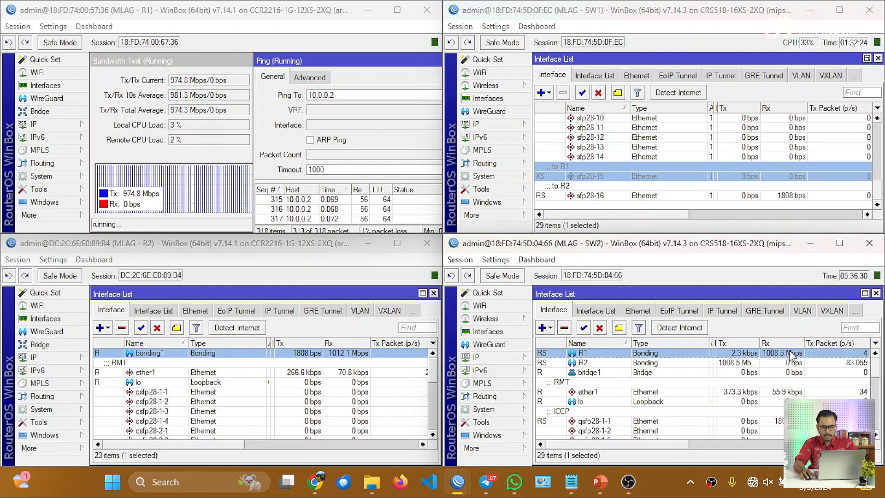
left_click(737, 362)
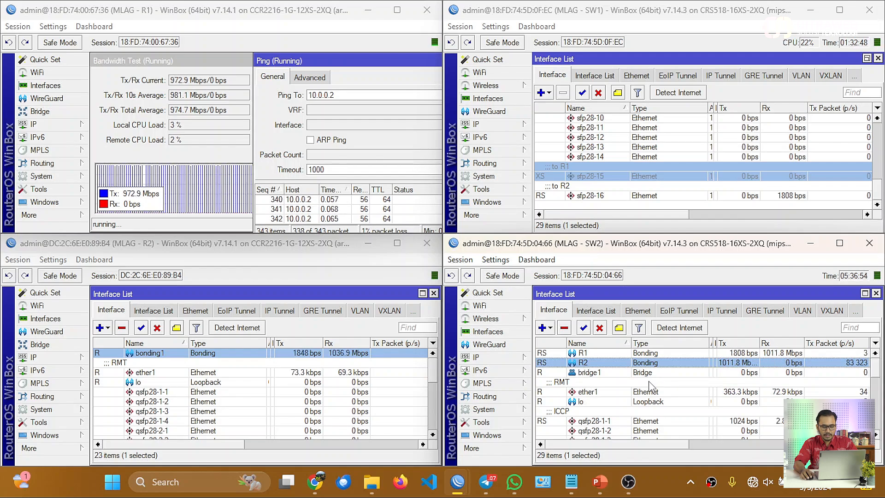
scroll(649, 384, "down", 3)
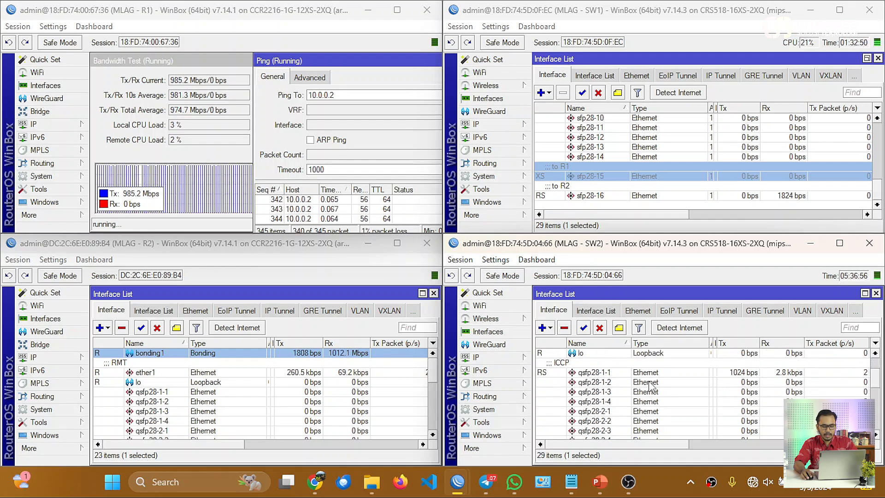
scroll(650, 385, "down", 5)
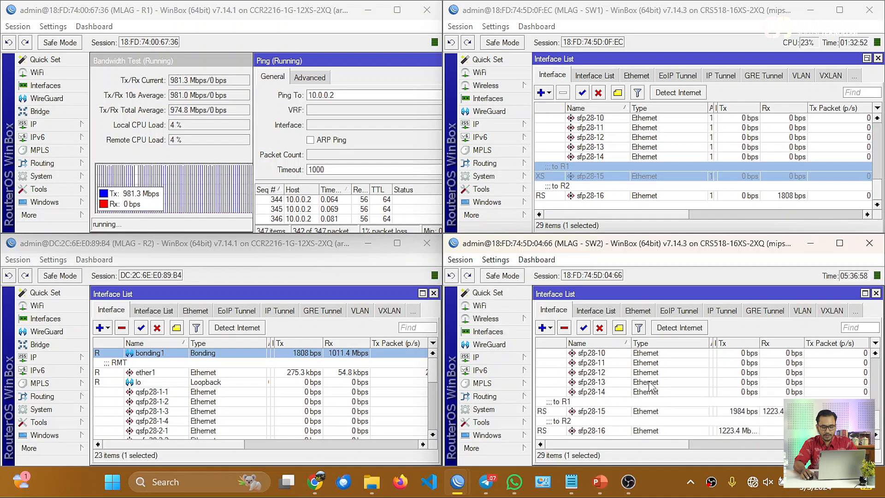
left_click(633, 431)
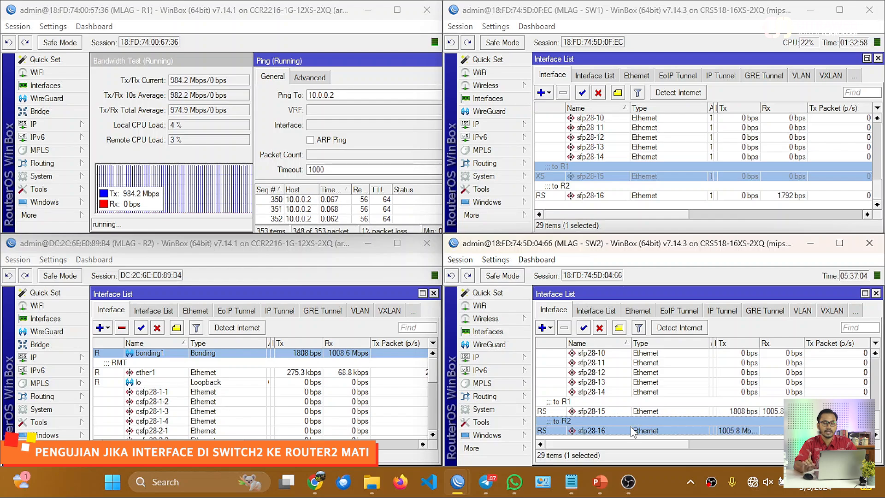
left_click(599, 328)
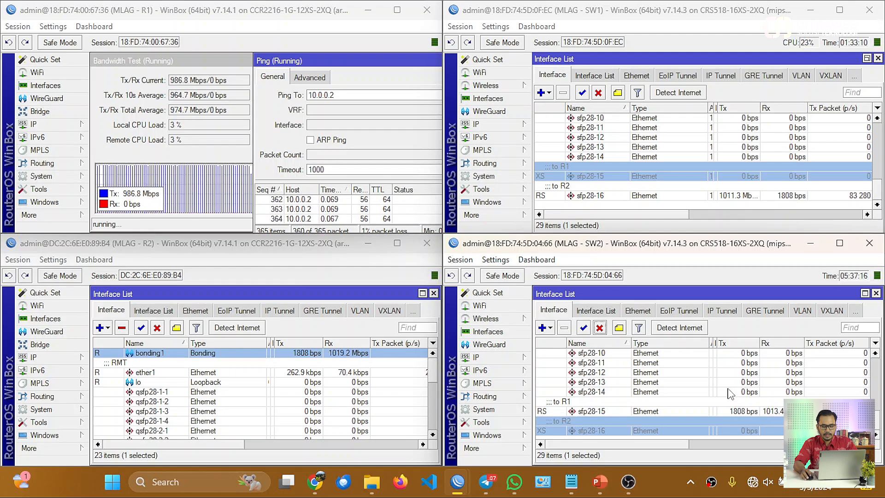
Examine bond and peer-link traffic in the SW1 and SW2 interface lists.
scroll(728, 393, "up", 5)
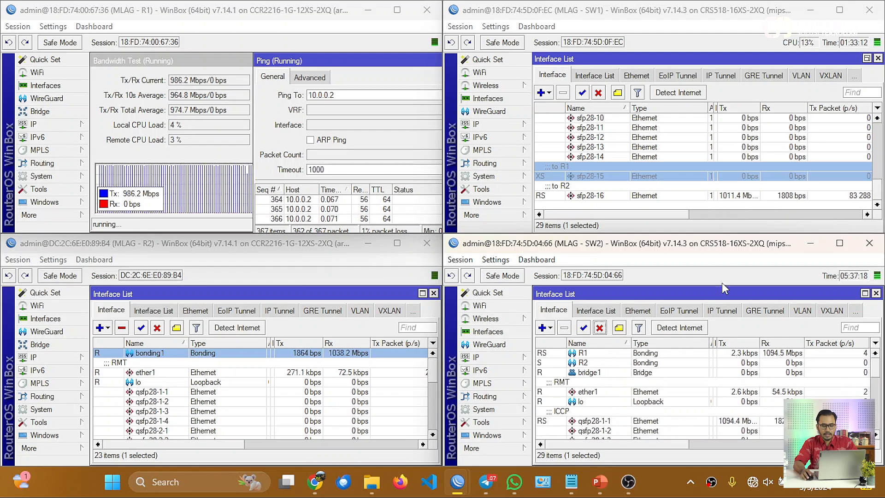
scroll(749, 196, "up", 10)
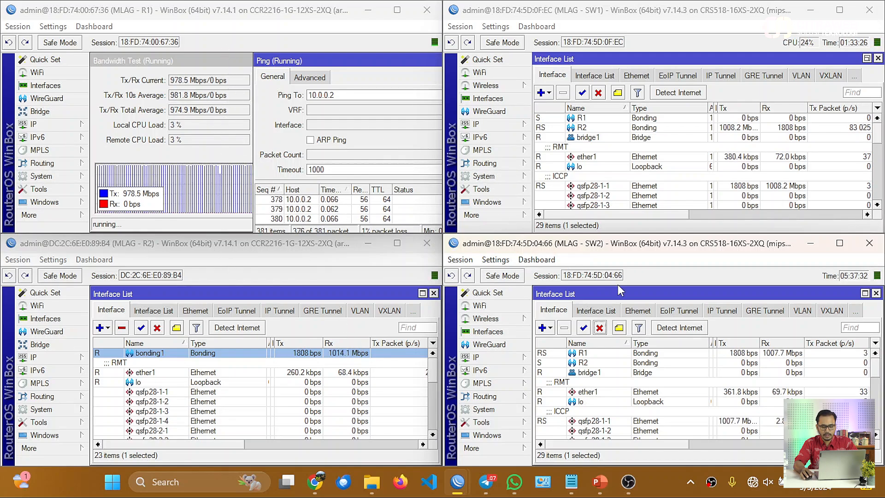
left_click(779, 354)
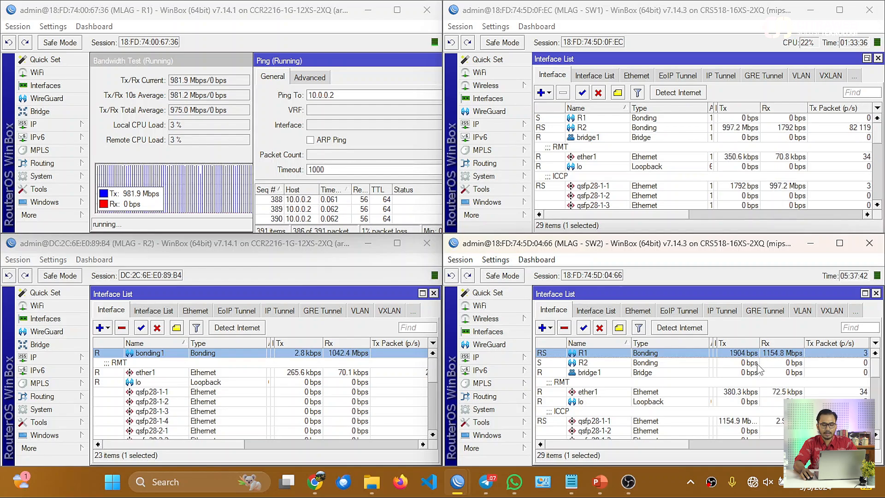
left_click(736, 422)
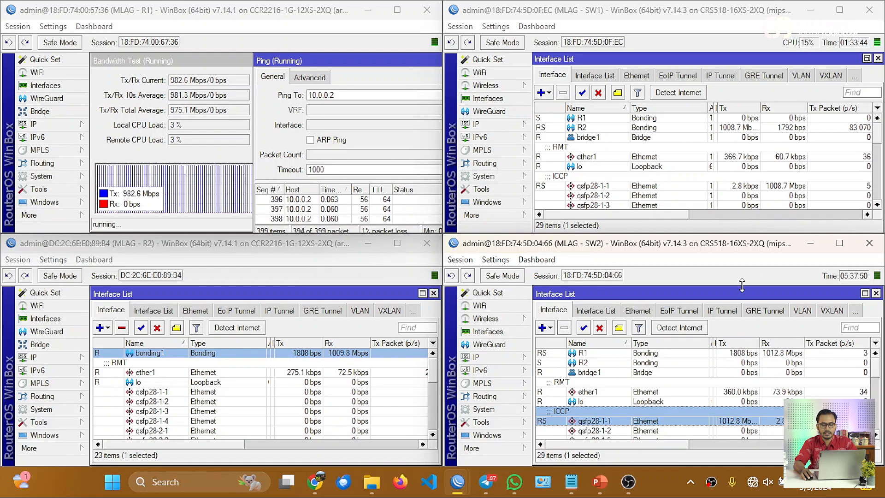
left_click(781, 186)
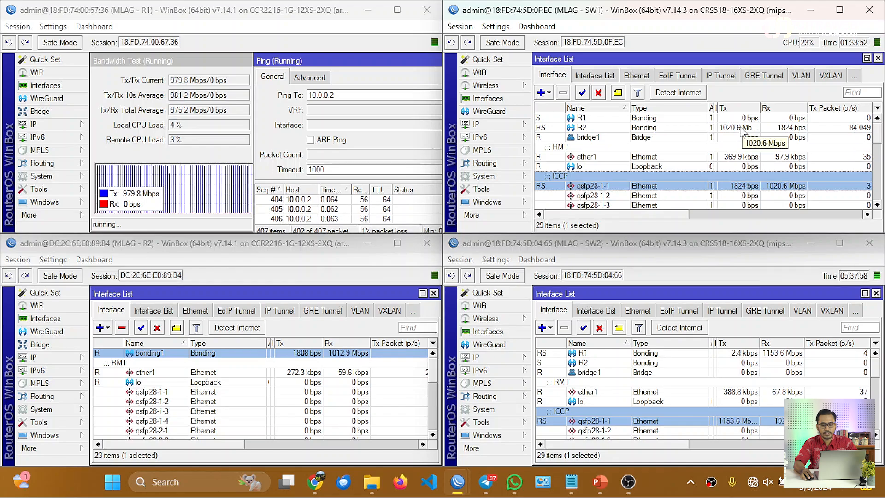
left_click(740, 128)
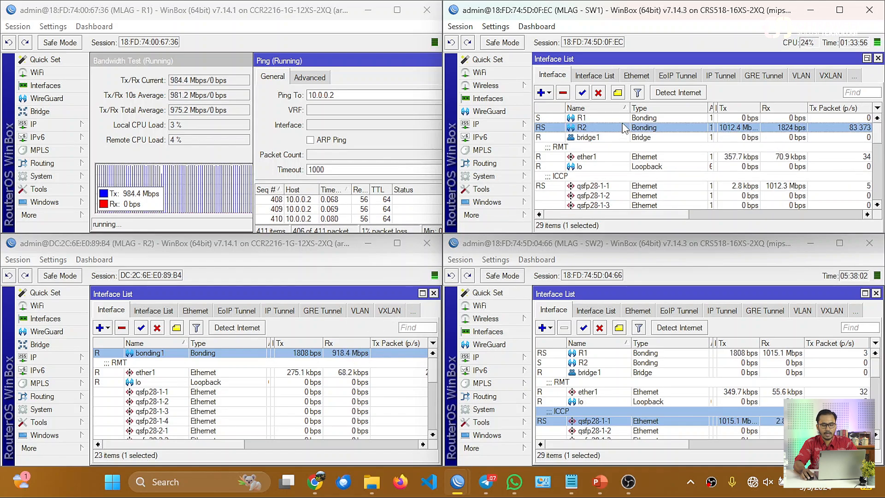
scroll(627, 138, "down", 7)
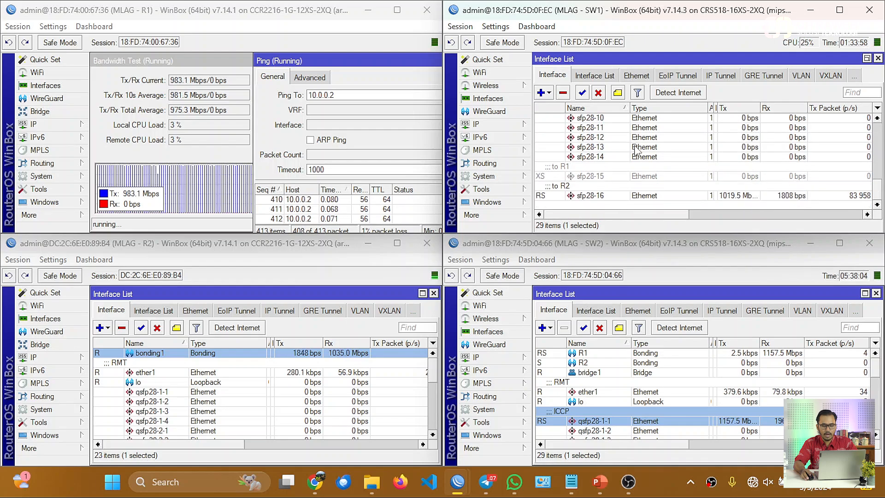